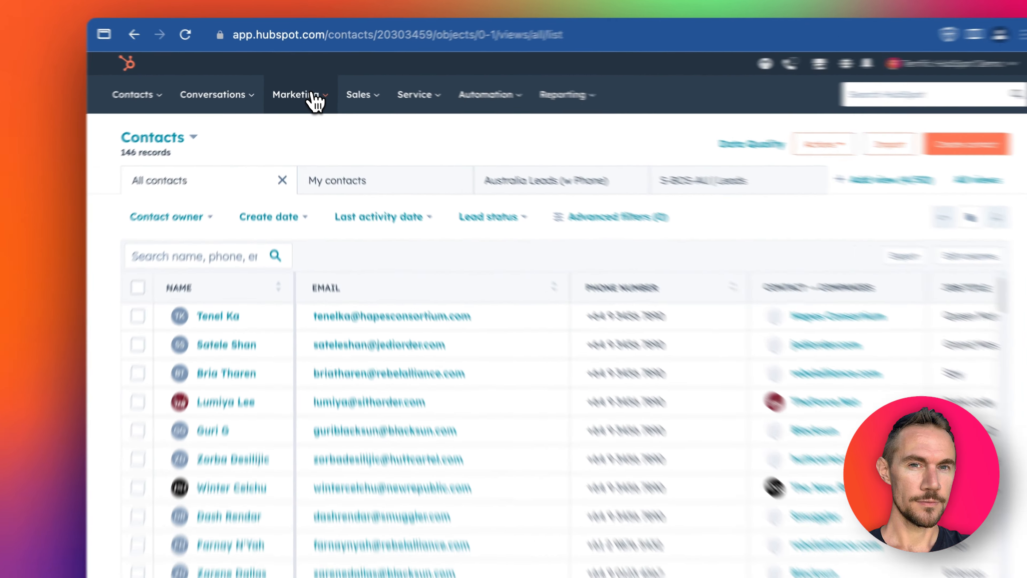
# Look over the HubSpot Marketing menu, then bring up the shared hsforms.com contact form.
pyautogui.click(307, 90)
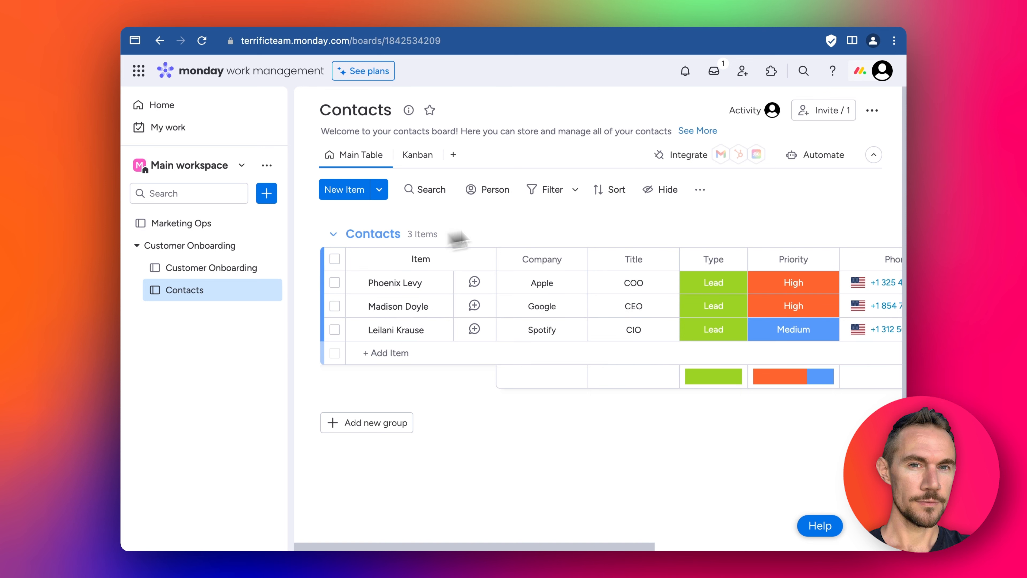
pyautogui.click(570, 20)
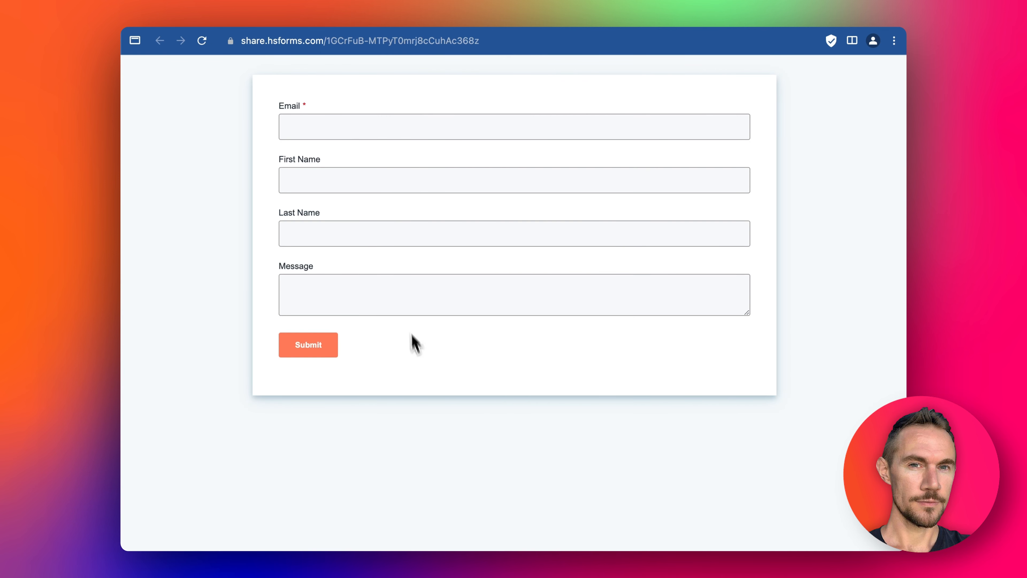
# Submit a test entry with an email, first name and a short message, then return to the Contact Us Form.
pyautogui.click(376, 138)
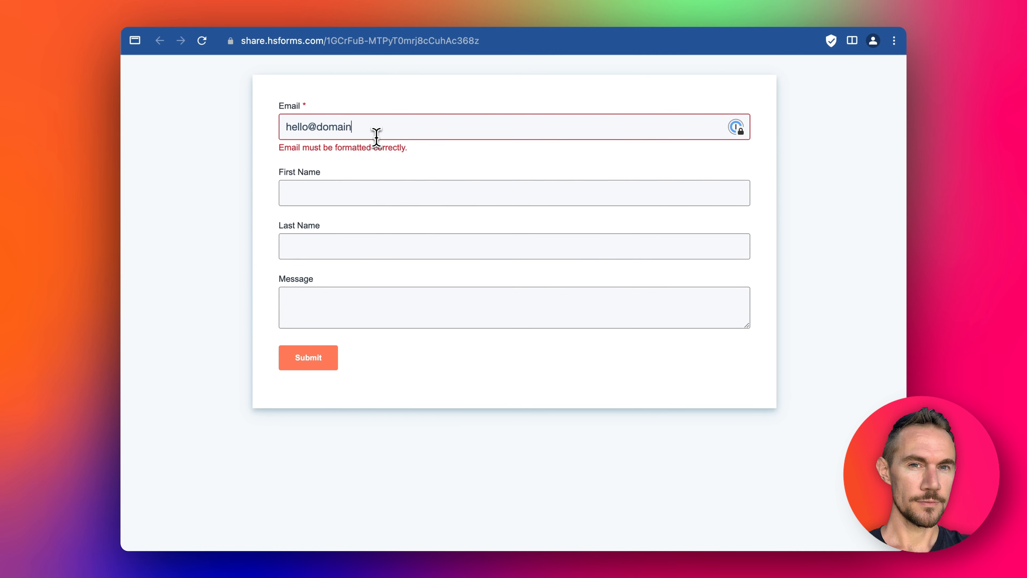
pyautogui.write('hello@domainname.com')
pyautogui.press('Tab')
pyautogui.write('Joh')
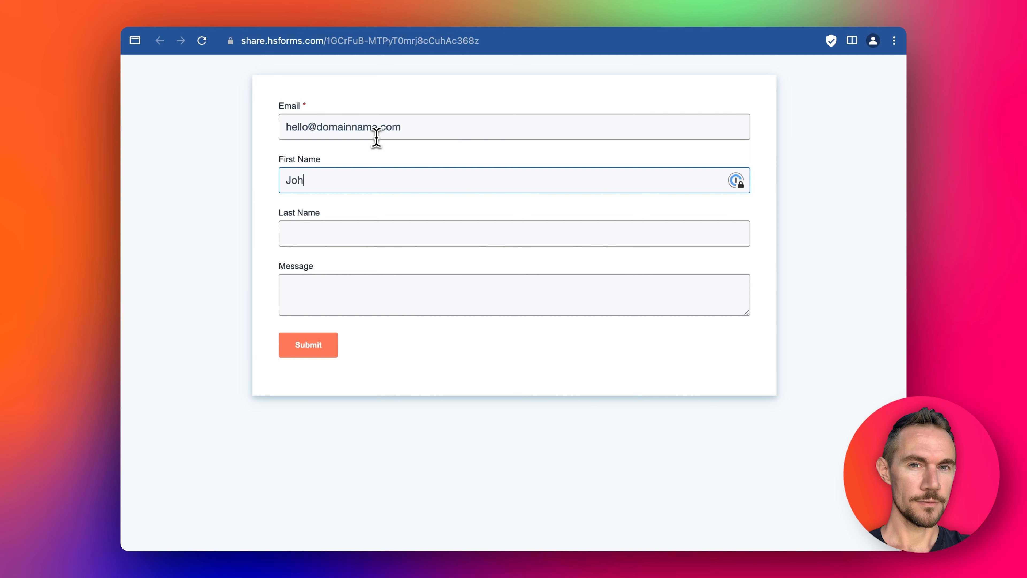
pyautogui.write('n')
pyautogui.press('Tab')
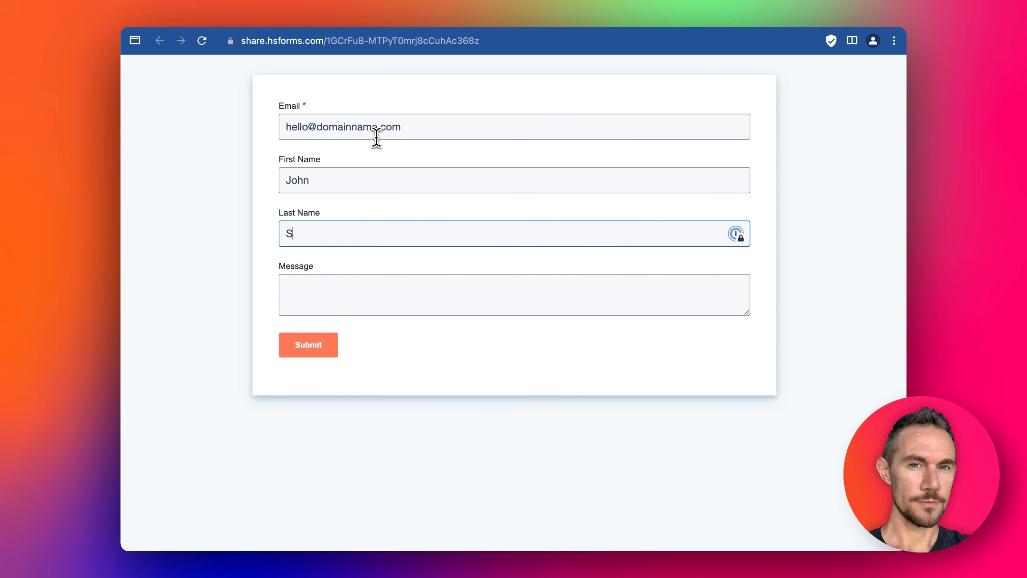
pyautogui.press('Tab')
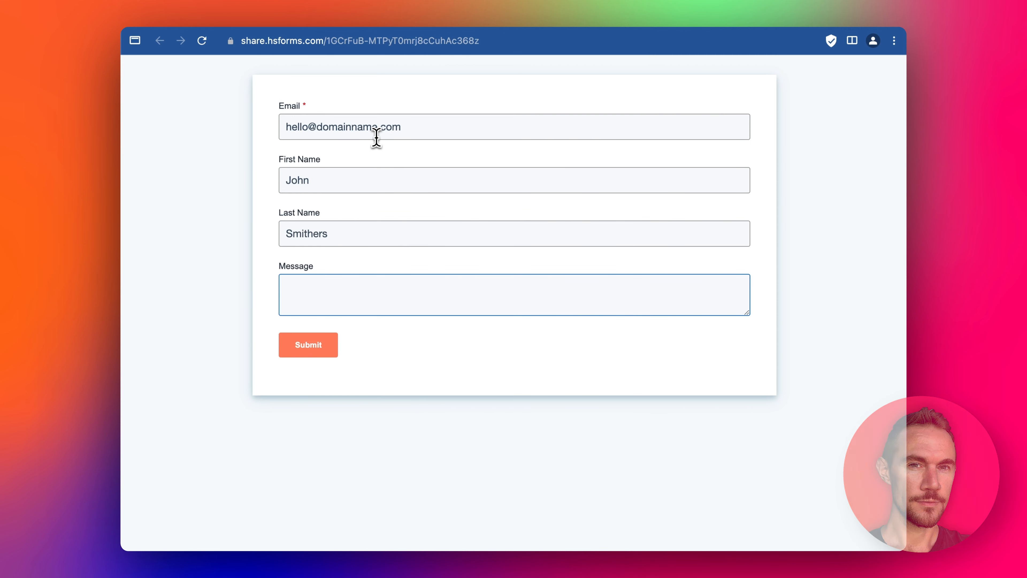
pyautogui.write('Hello,')
pyautogui.write(' cou')
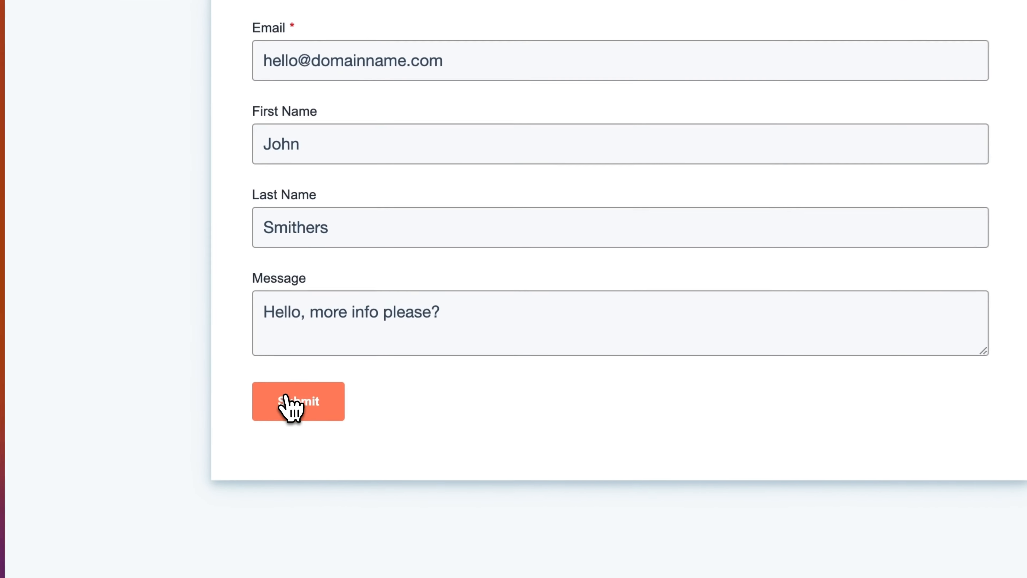
pyautogui.click(308, 344)
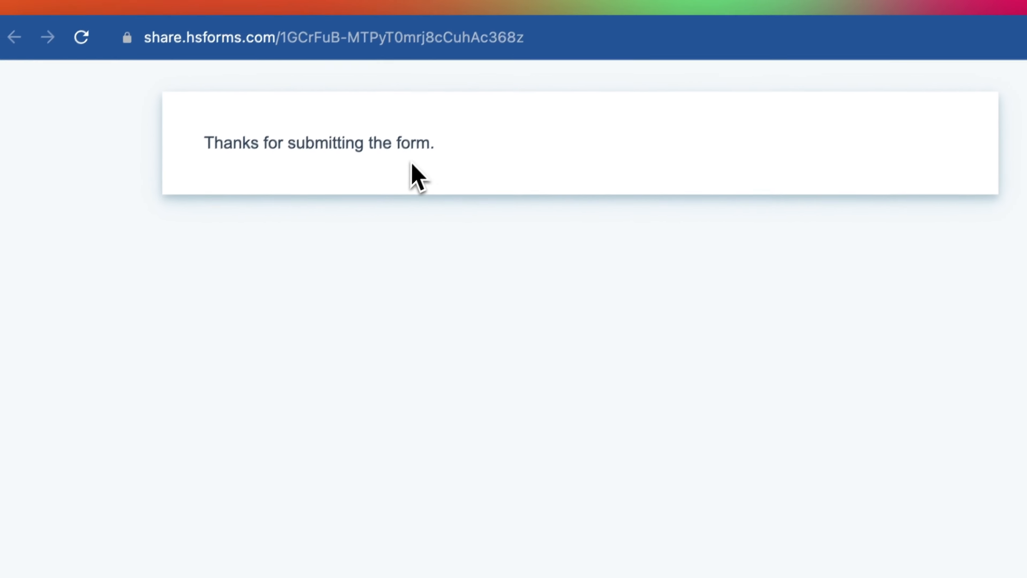
pyautogui.click(392, 9)
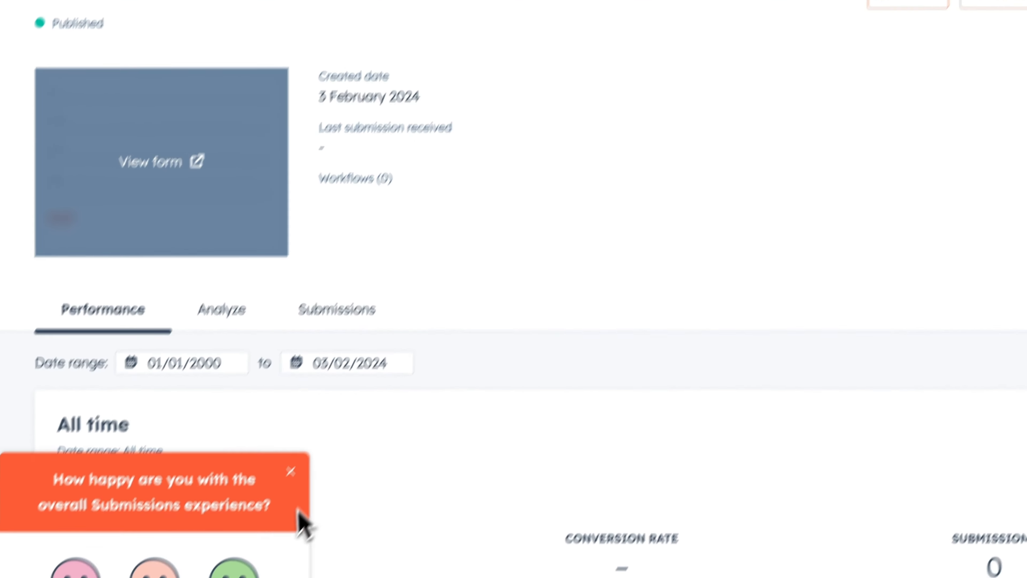
# Close the satisfaction survey and view the Contact Us Form's submissions list.
pyautogui.click(290, 472)
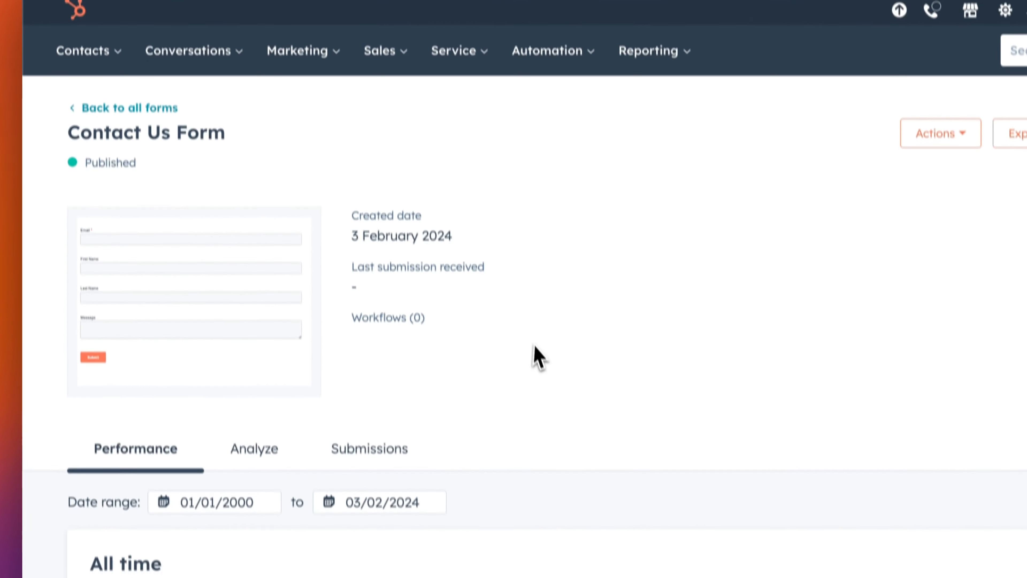
pyautogui.click(319, 447)
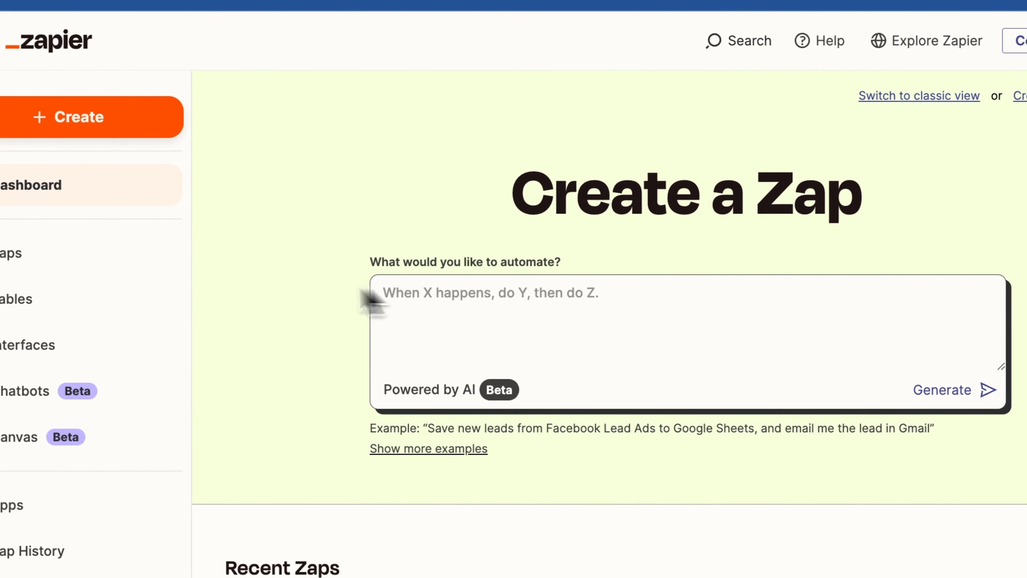
# Describe the HubSpot-to-monday.com automation and generate the 'Sync HubSpot form submissions with Monday.com tasks' Zap.
pyautogui.click(449, 301)
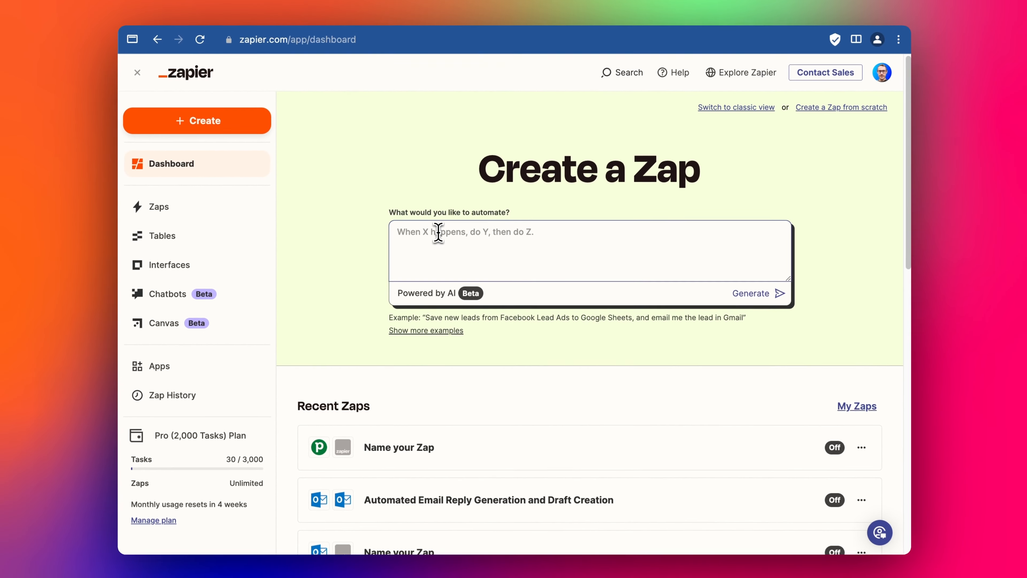
pyautogui.write('When a new hubspot form submission is received then create a new task in Monday.com')
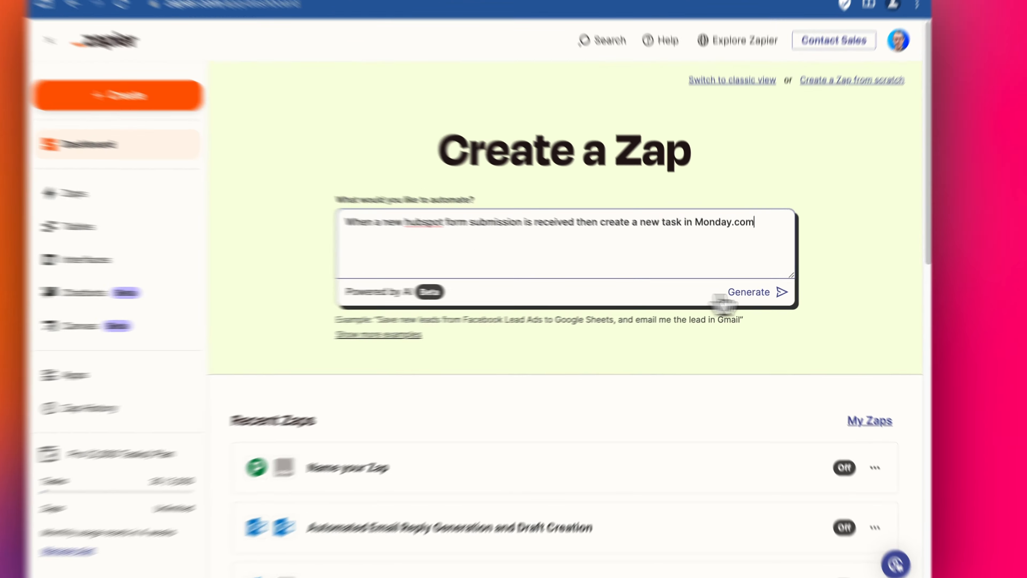
pyautogui.click(748, 292)
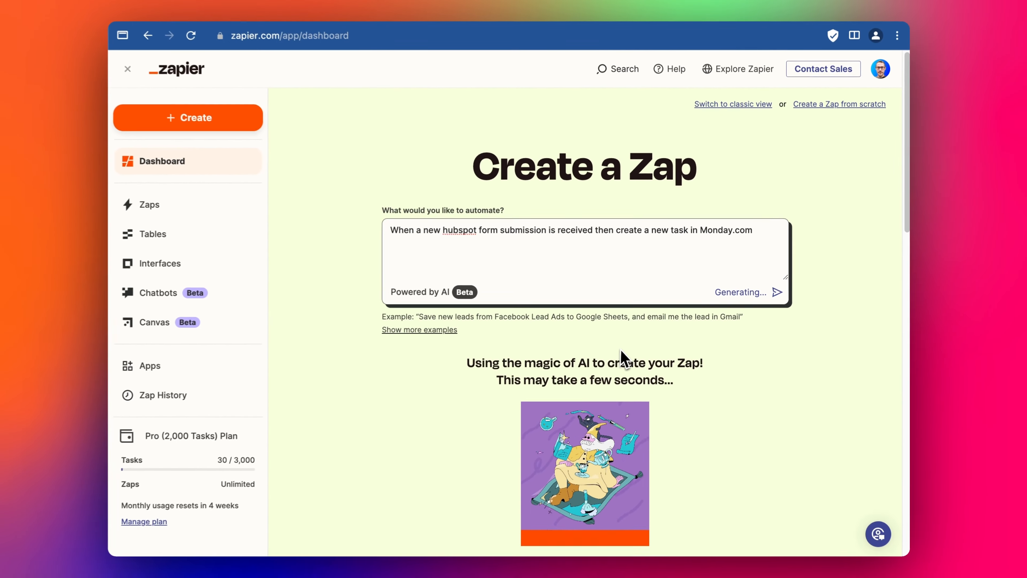
pyautogui.scroll(-1, 673, 351)
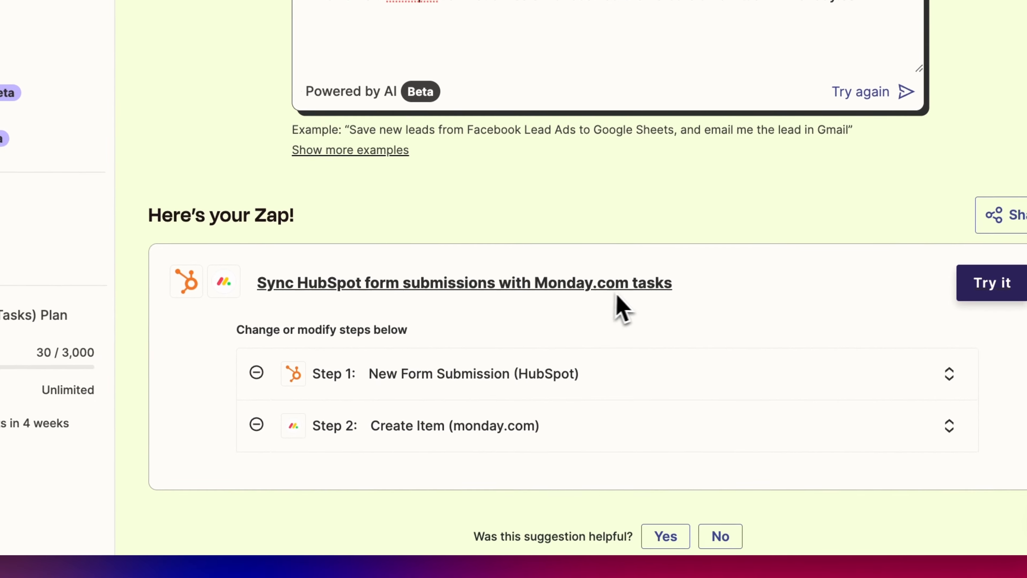
pyautogui.scroll(-1, 602, 344)
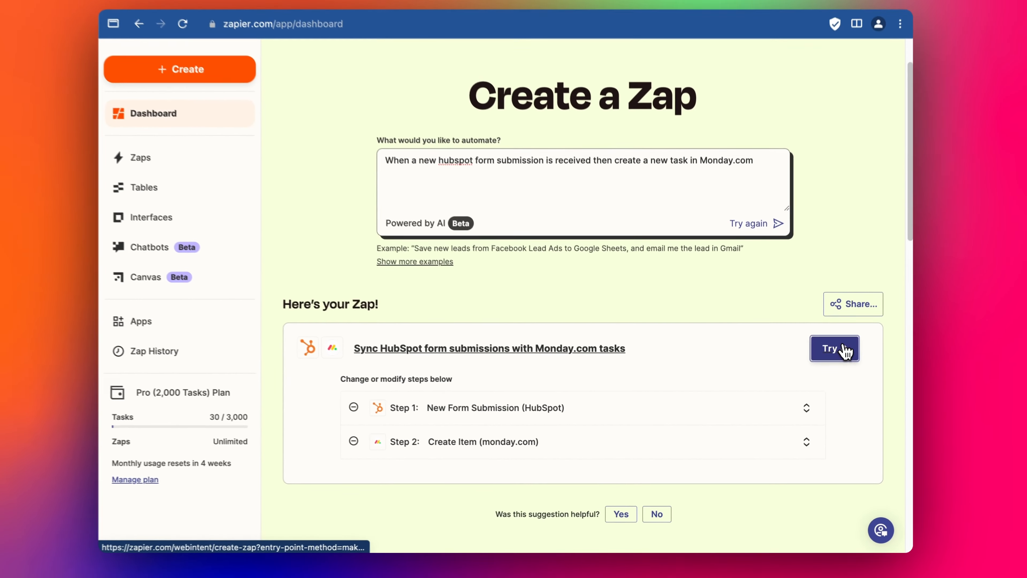
# Open the suggested Zap and connect a HubSpot account to its trigger.
pyautogui.click(961, 255)
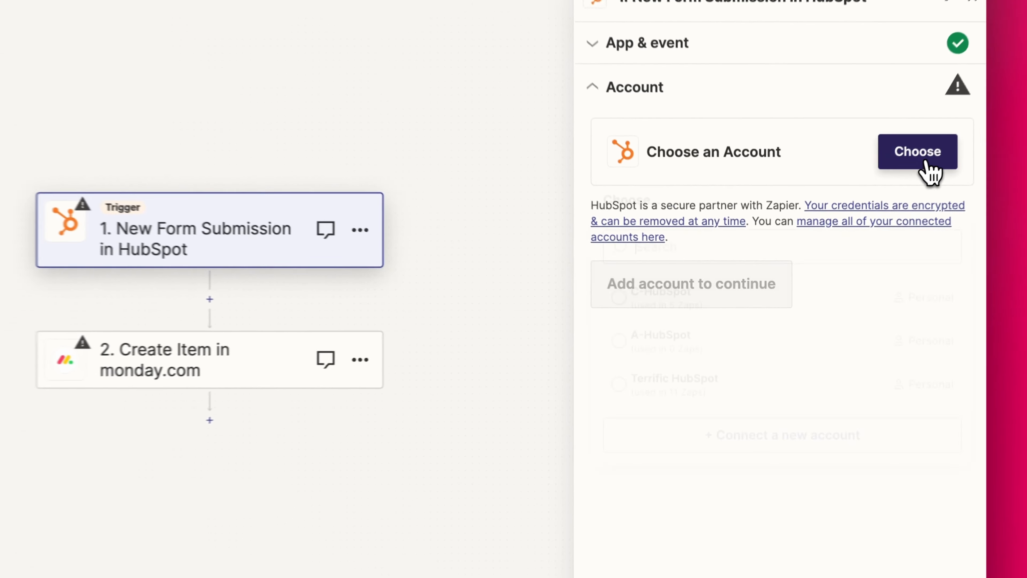
pyautogui.click(864, 215)
pyautogui.click(787, 445)
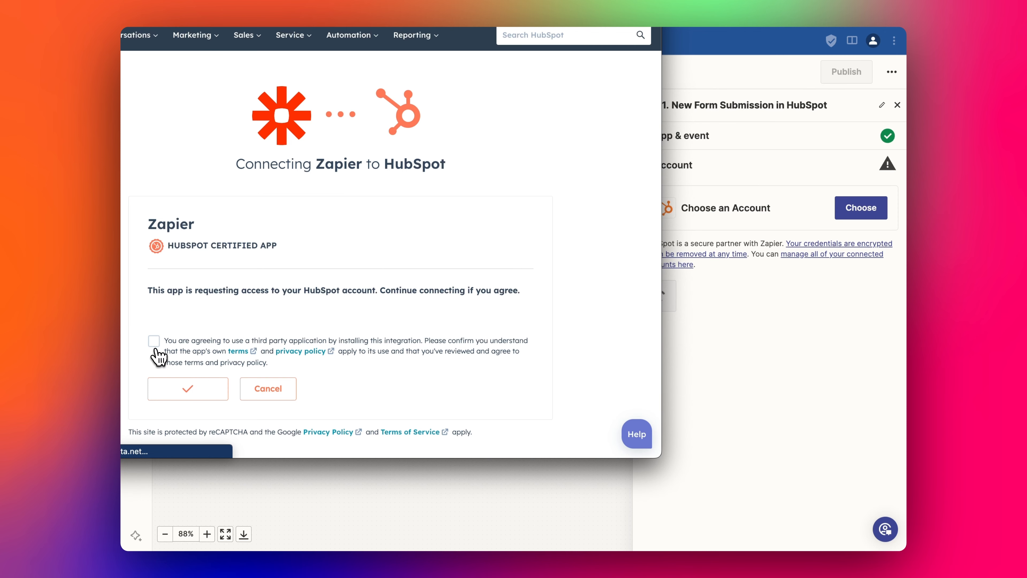
pyautogui.click(153, 341)
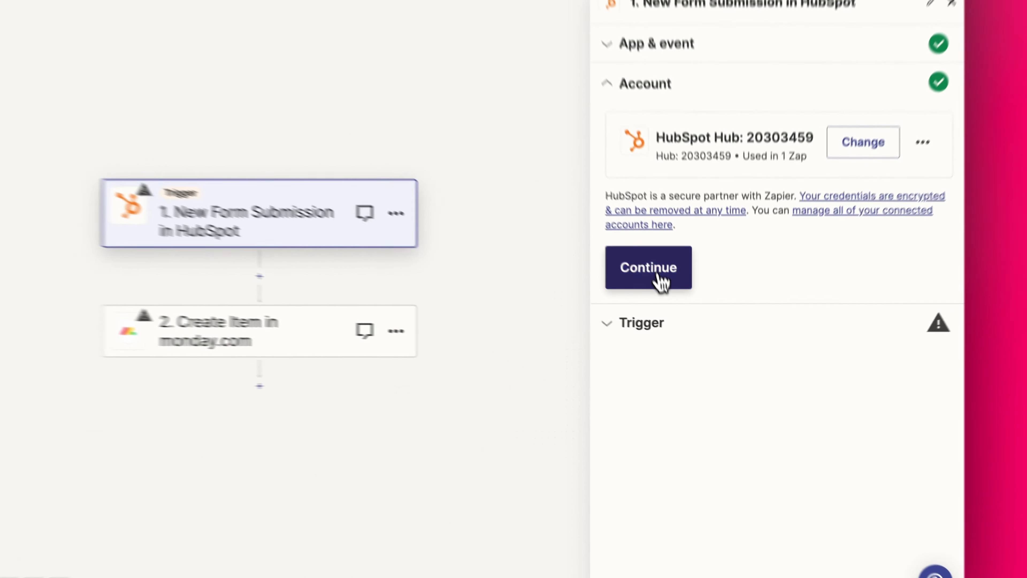
pyautogui.click(682, 300)
# Set the trigger form to Contact Us Form, test it, and continue with the found record.
pyautogui.click(669, 249)
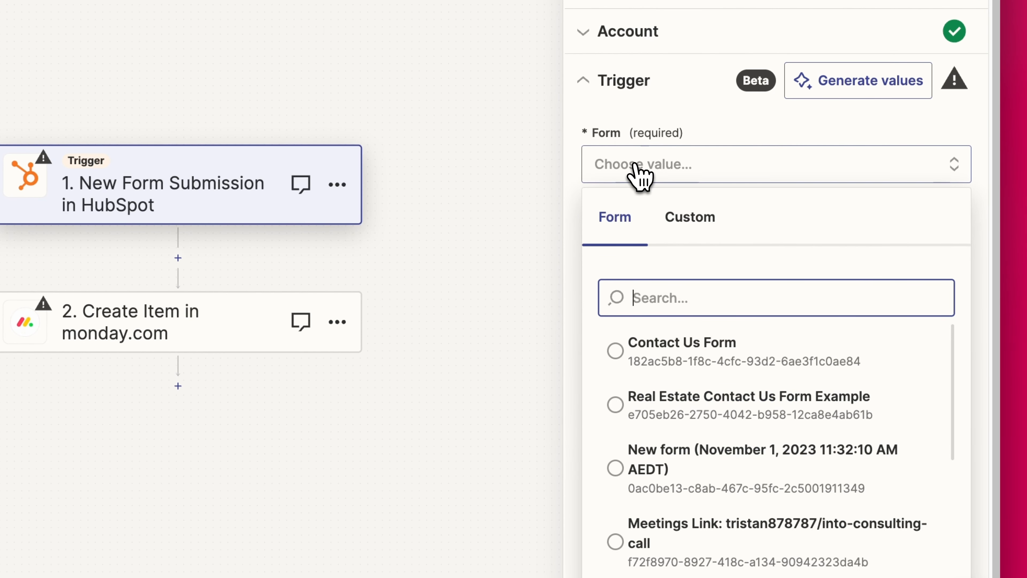
pyautogui.click(674, 350)
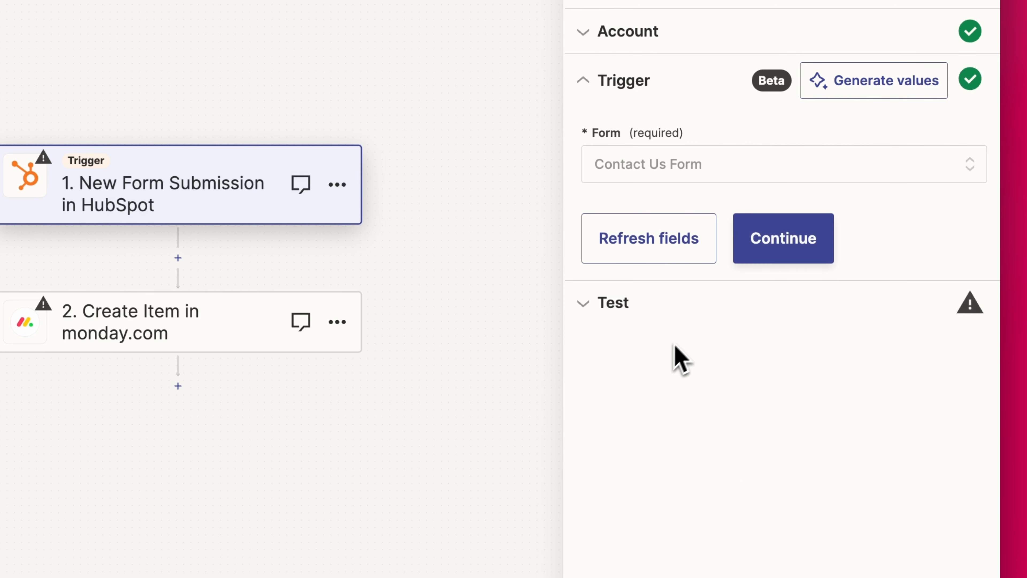
pyautogui.click(793, 247)
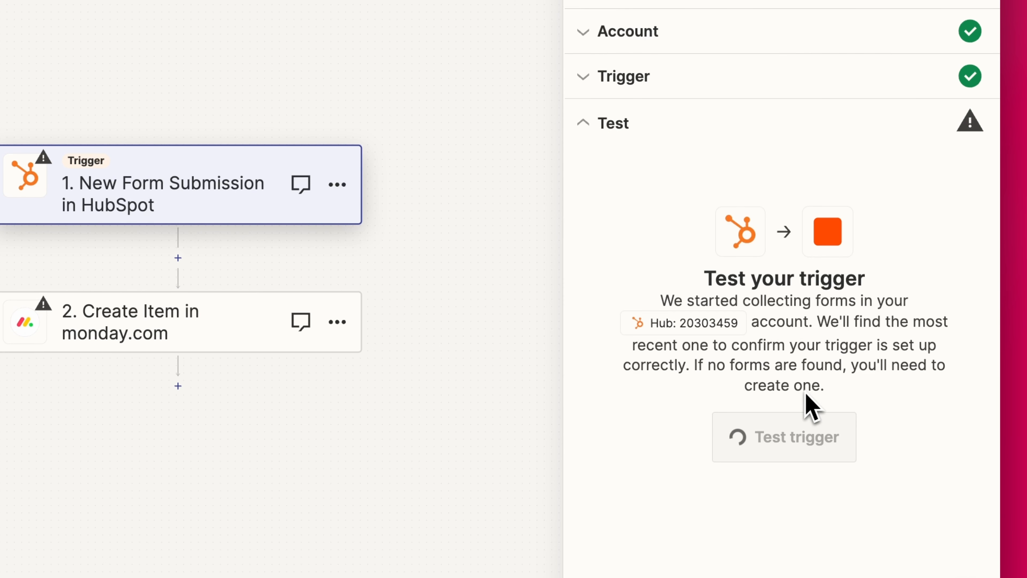
pyautogui.click(789, 447)
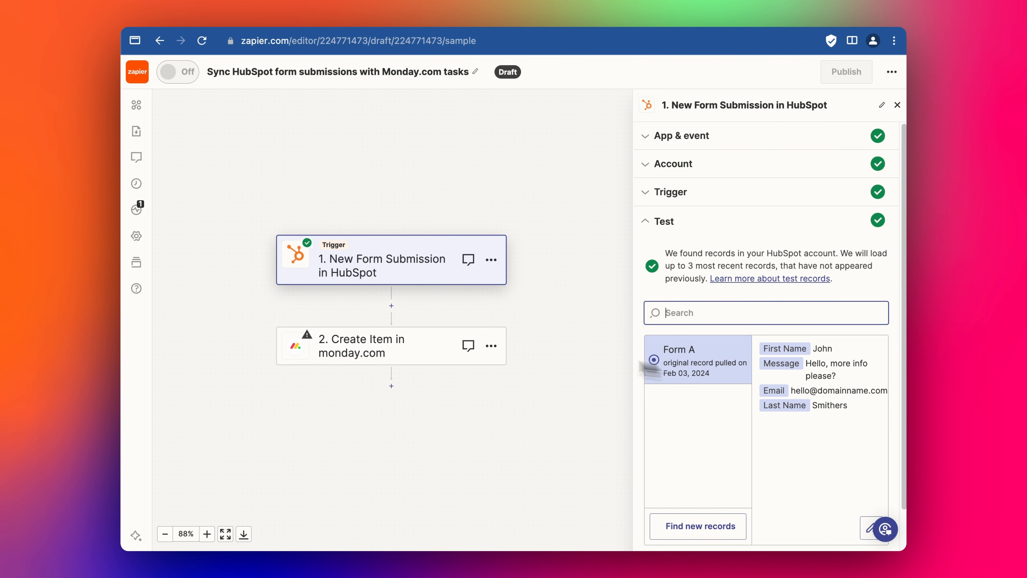
pyautogui.scroll(-2, 706, 398)
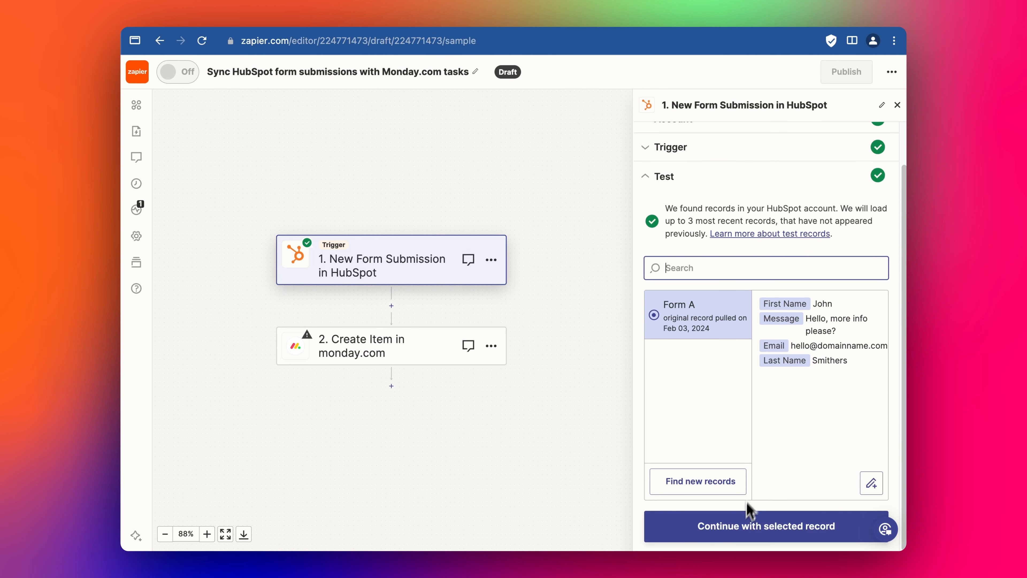
pyautogui.click(753, 525)
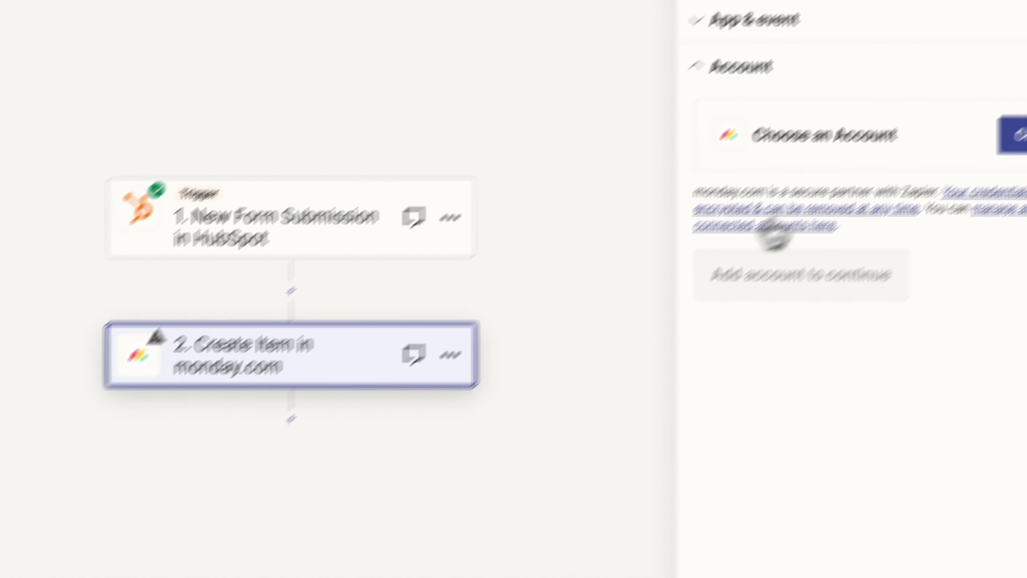
# Start connecting a new monday.com account and bring its sign-in window into view.
pyautogui.click(924, 203)
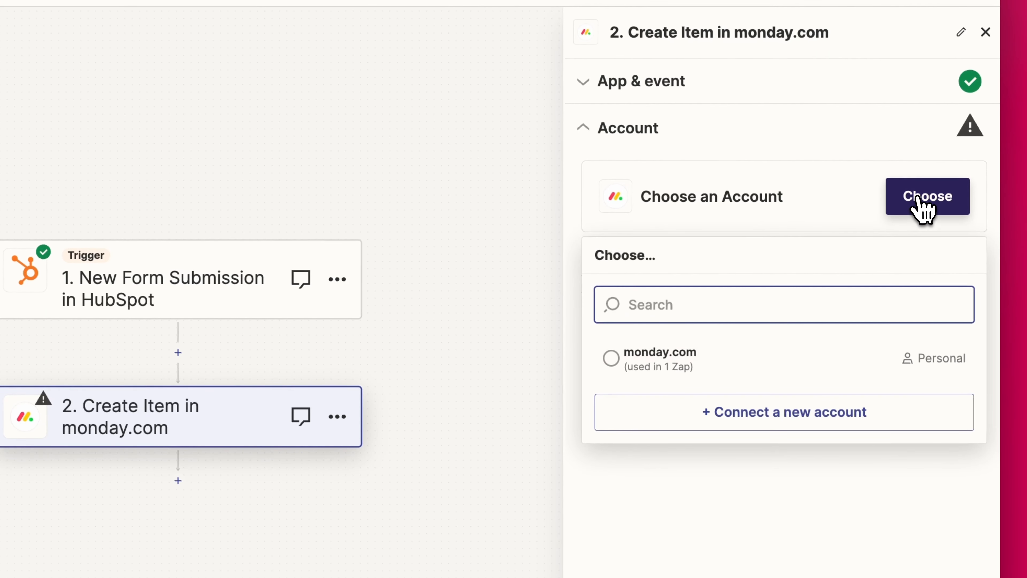
pyautogui.click(667, 357)
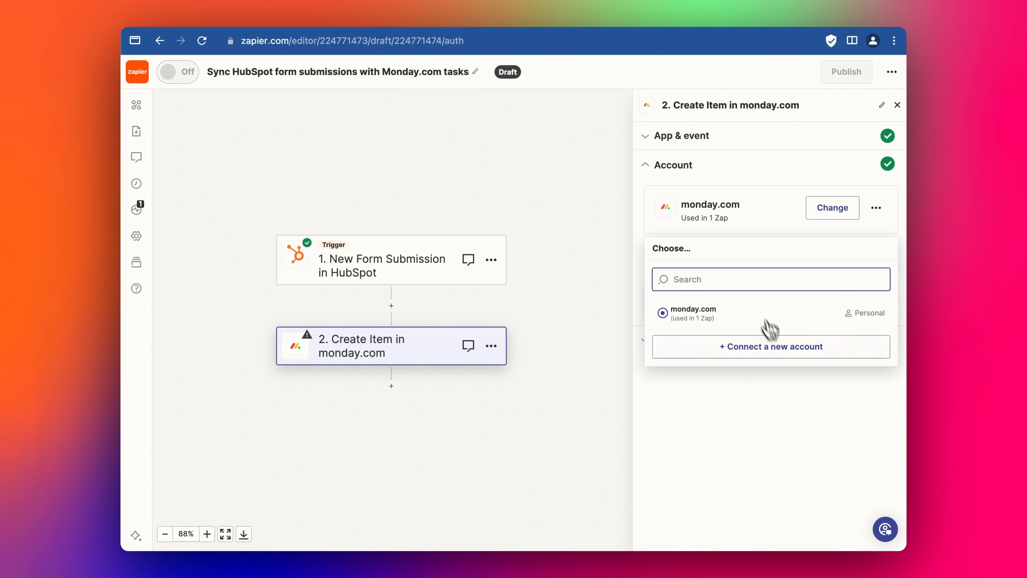
pyautogui.click(774, 348)
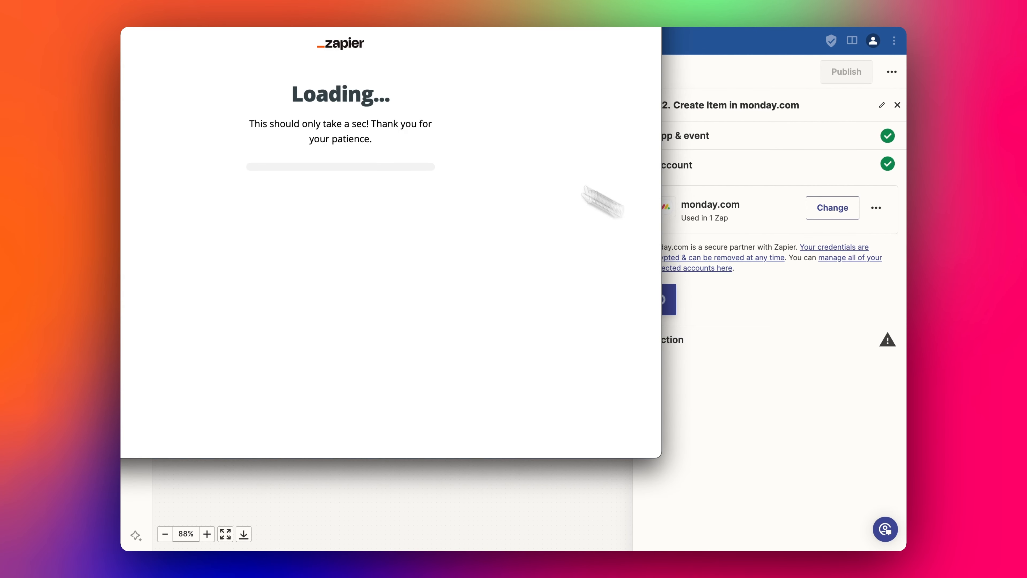
pyautogui.moveTo(331, 0); pyautogui.dragTo(483, 42)
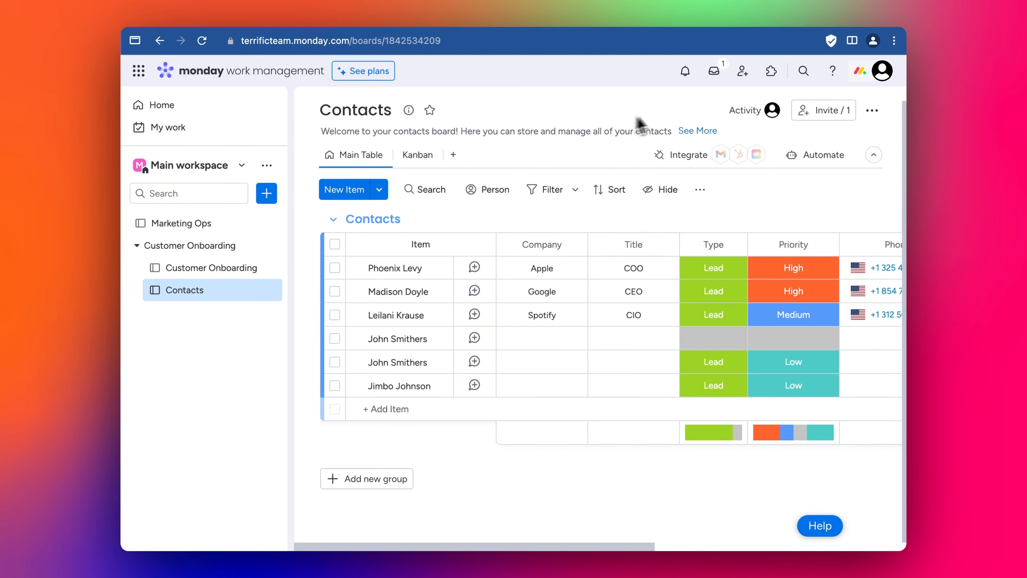
# Regenerate the monday.com personal API access token under Developers and copy the new token.
pyautogui.click(881, 73)
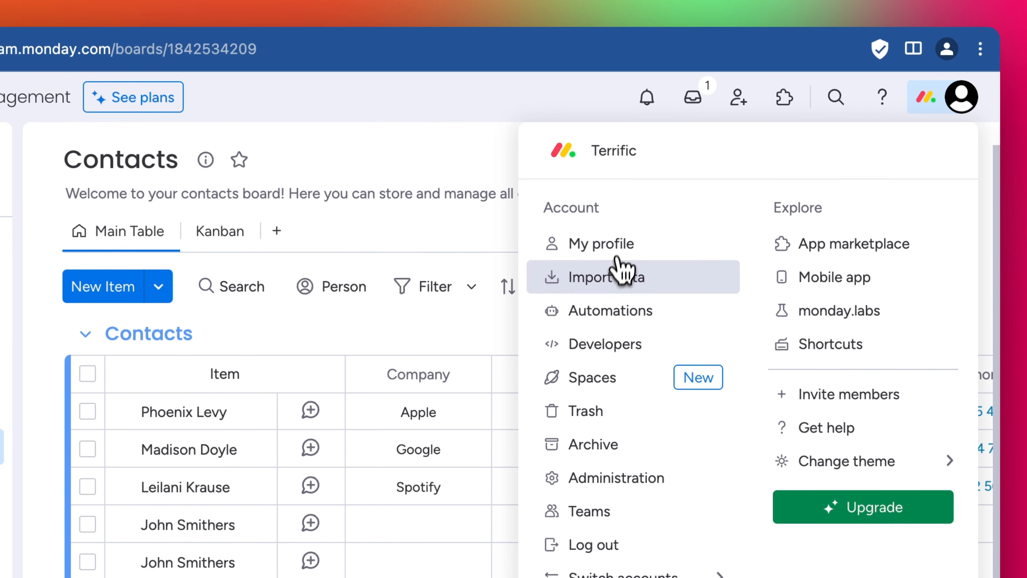
pyautogui.click(607, 345)
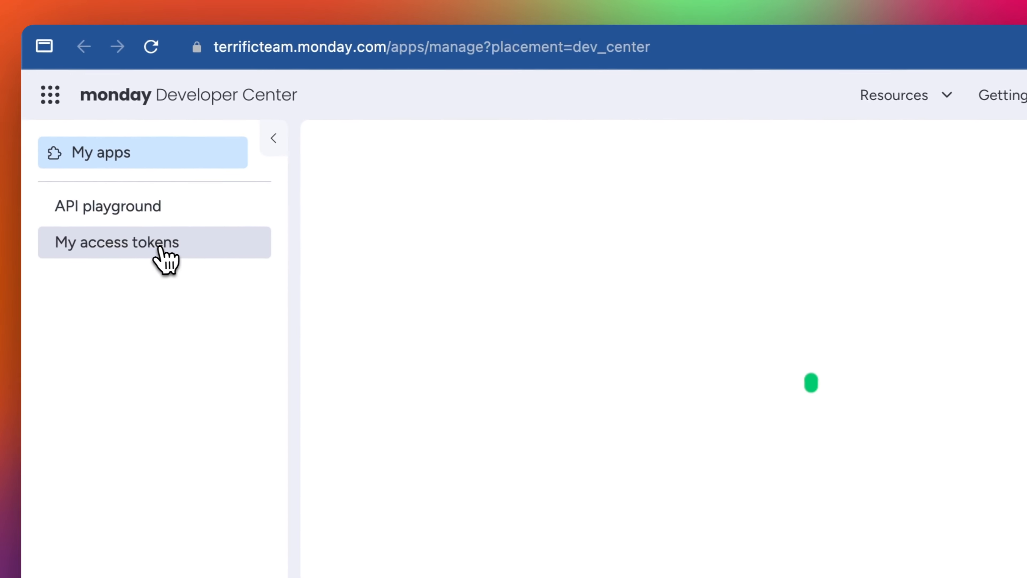
pyautogui.click(161, 243)
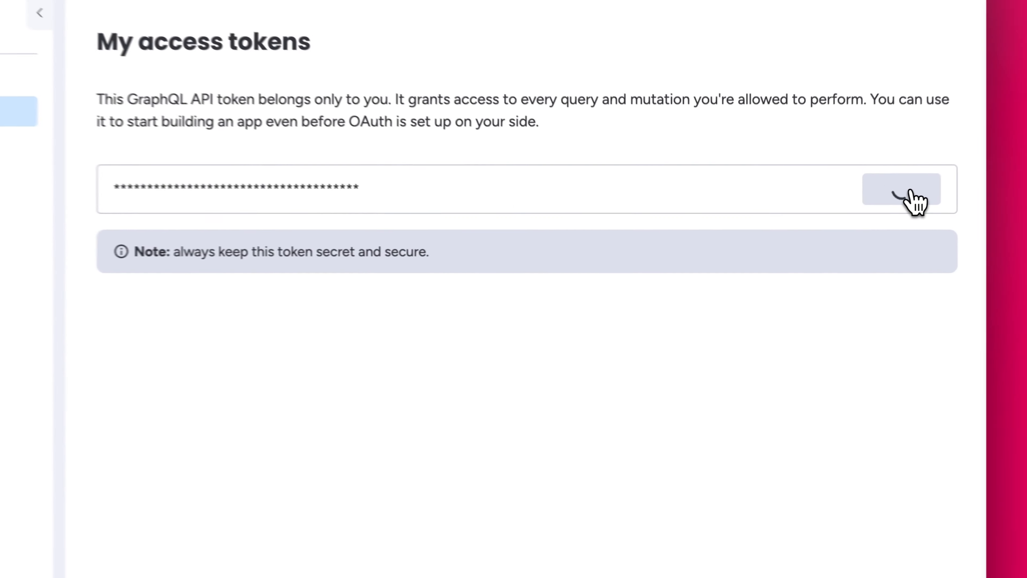
pyautogui.click(857, 216)
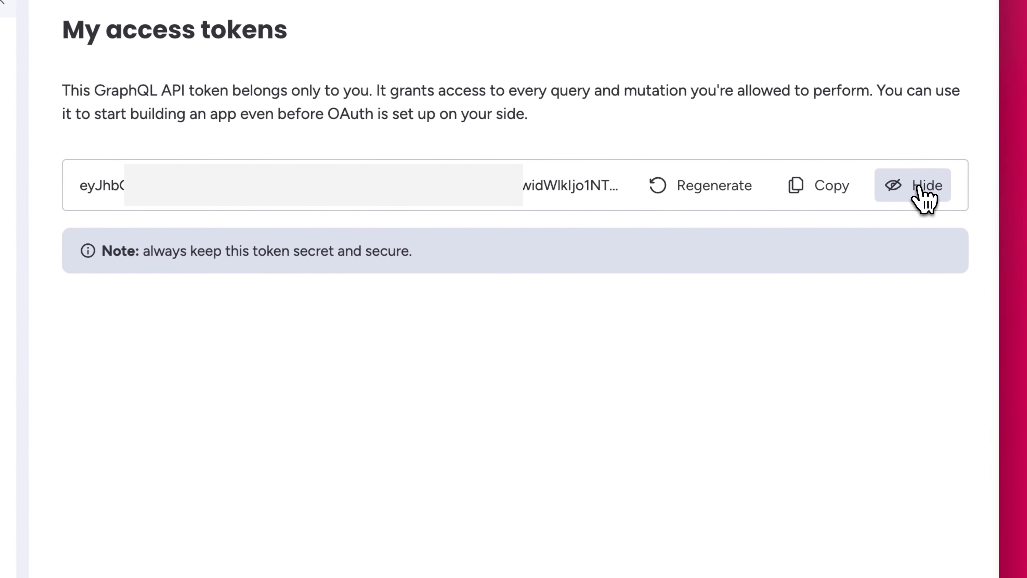
pyautogui.click(691, 186)
pyautogui.click(565, 397)
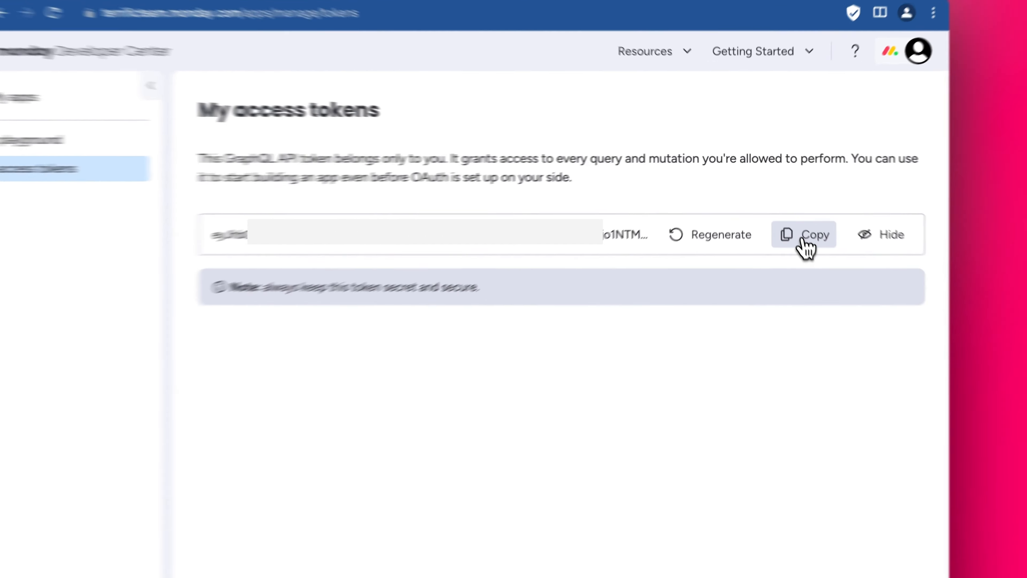
pyautogui.click(792, 216)
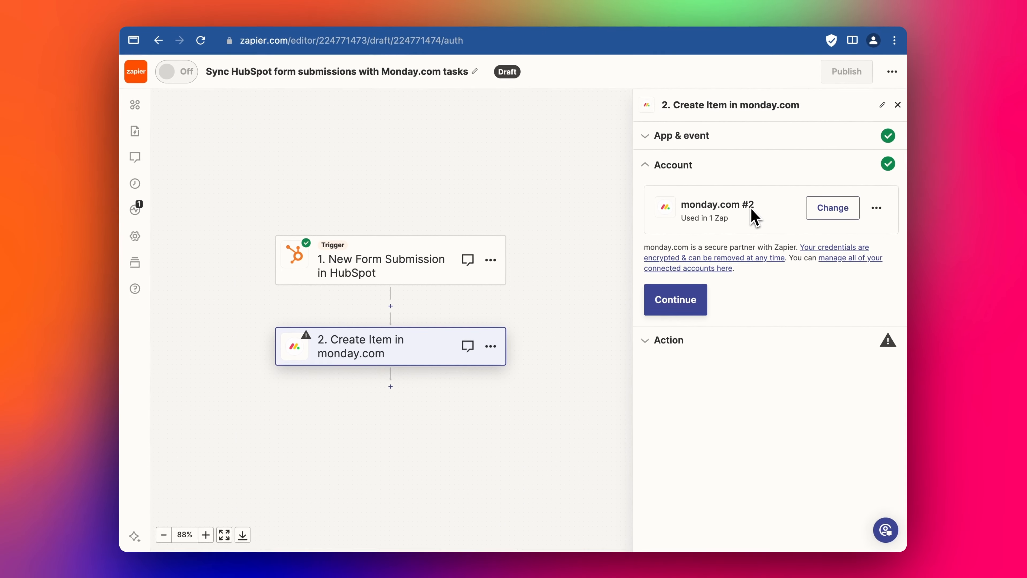
# Point the Create Item step at the Contacts board.
pyautogui.click(698, 310)
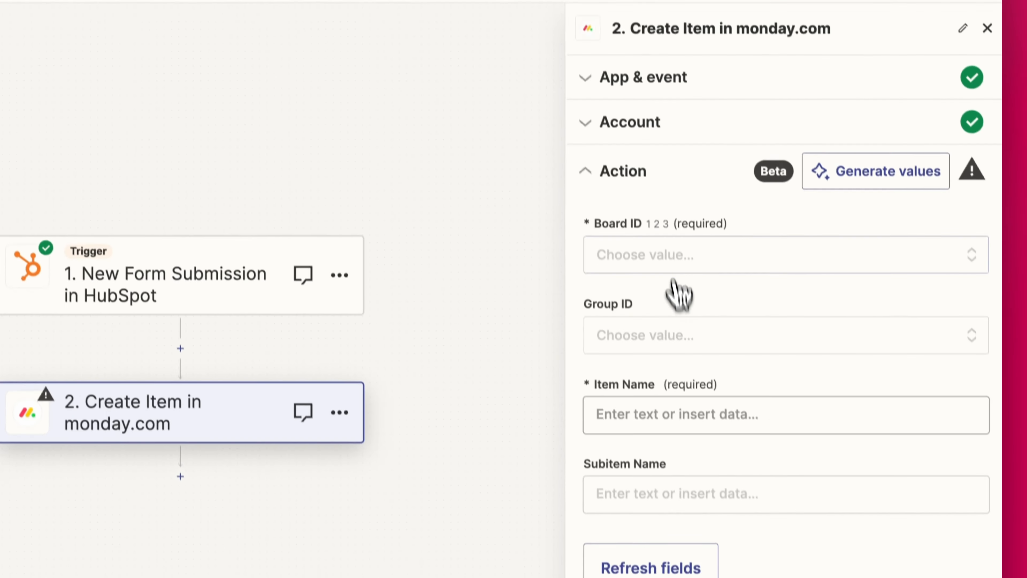
pyautogui.click(690, 356)
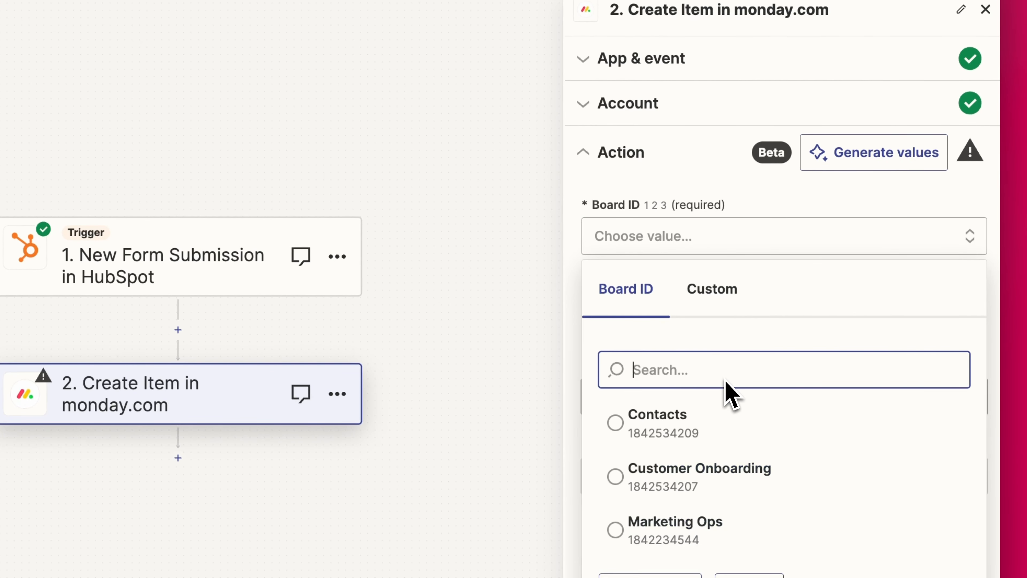
pyautogui.click(615, 423)
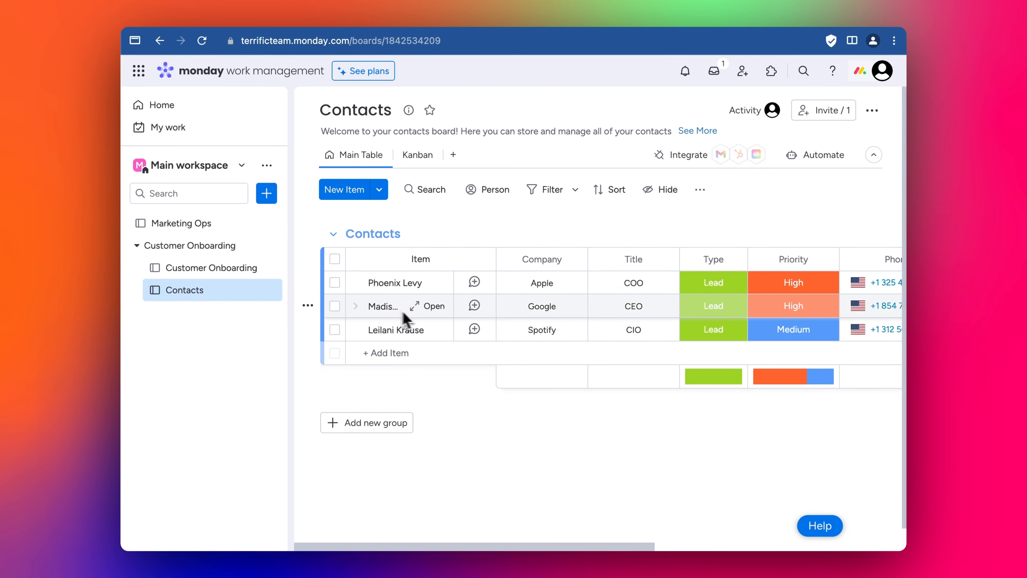
# Build Item Name from the HubSpot First Name and Last Name fields.
pyautogui.click(390, 280)
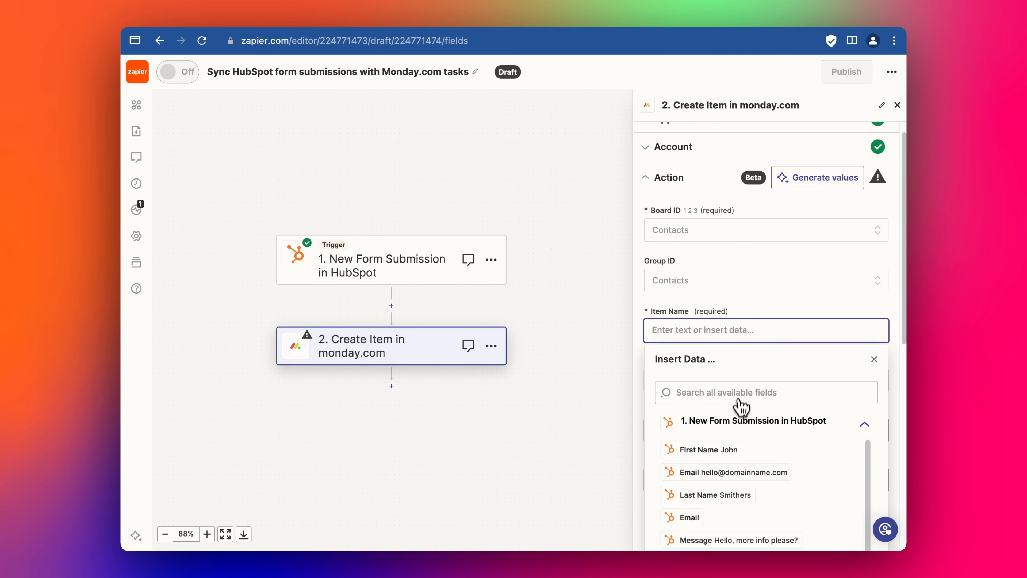
pyautogui.click(724, 452)
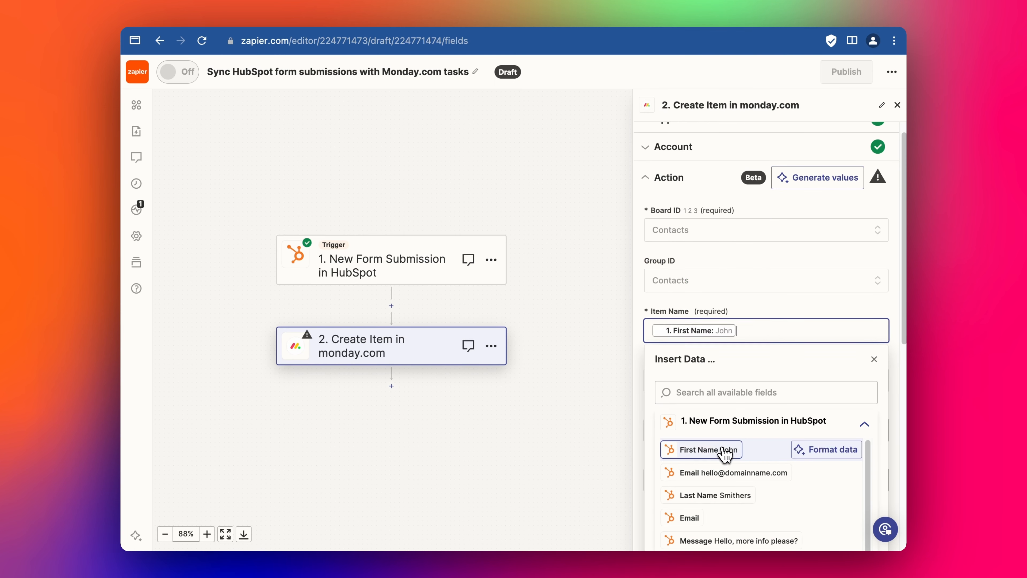
pyautogui.click(731, 505)
pyautogui.click(745, 307)
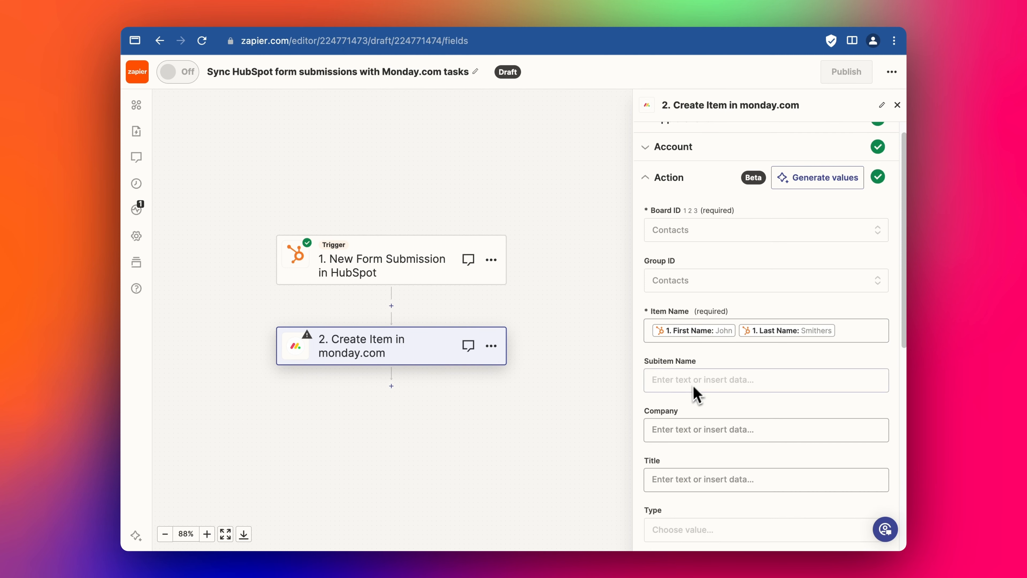
pyautogui.scroll(-2, 694, 394)
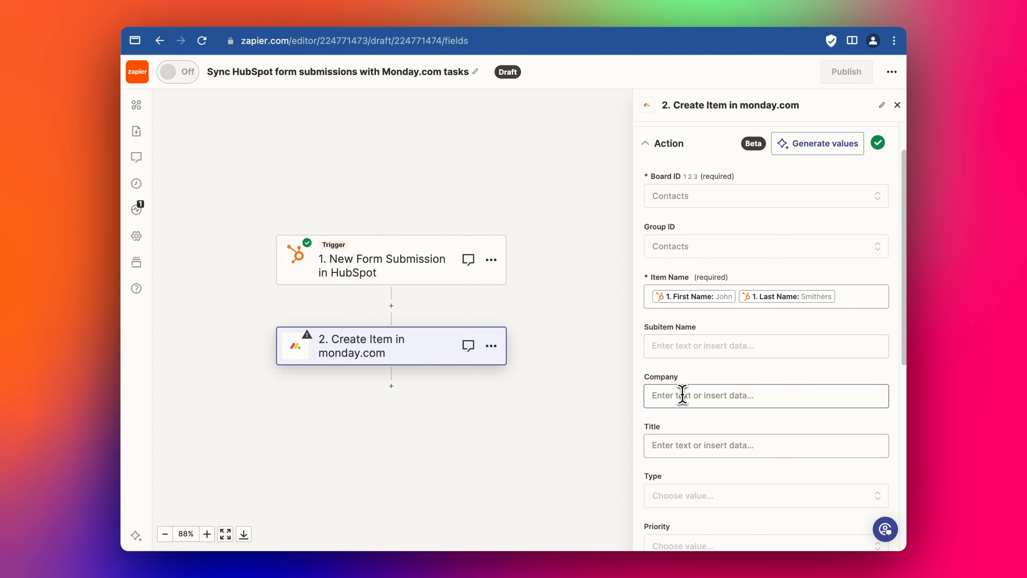
# Leave Company empty and map the form's Email into the item's Email field.
pyautogui.click(682, 394)
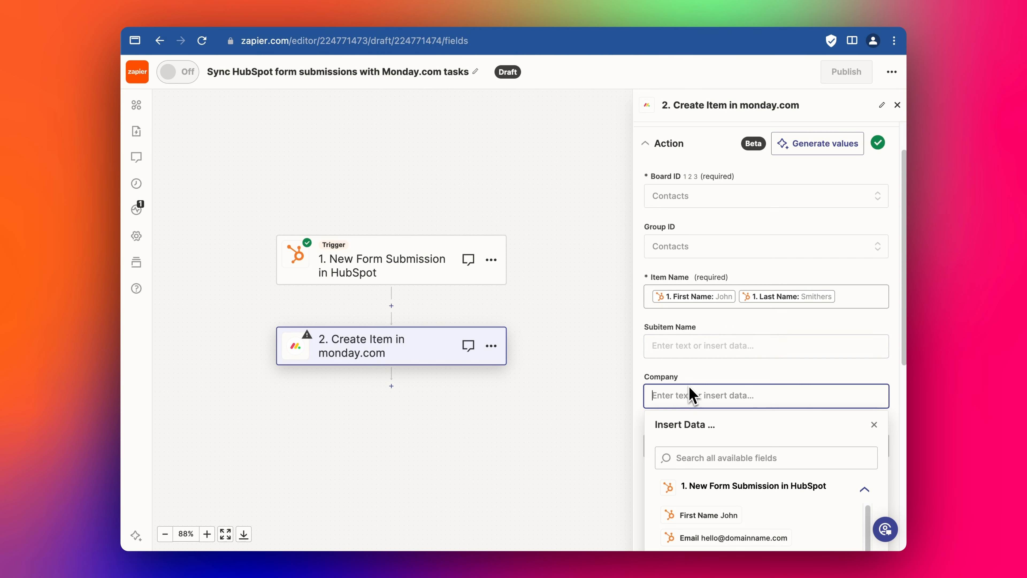
pyautogui.scroll(-5, 691, 395)
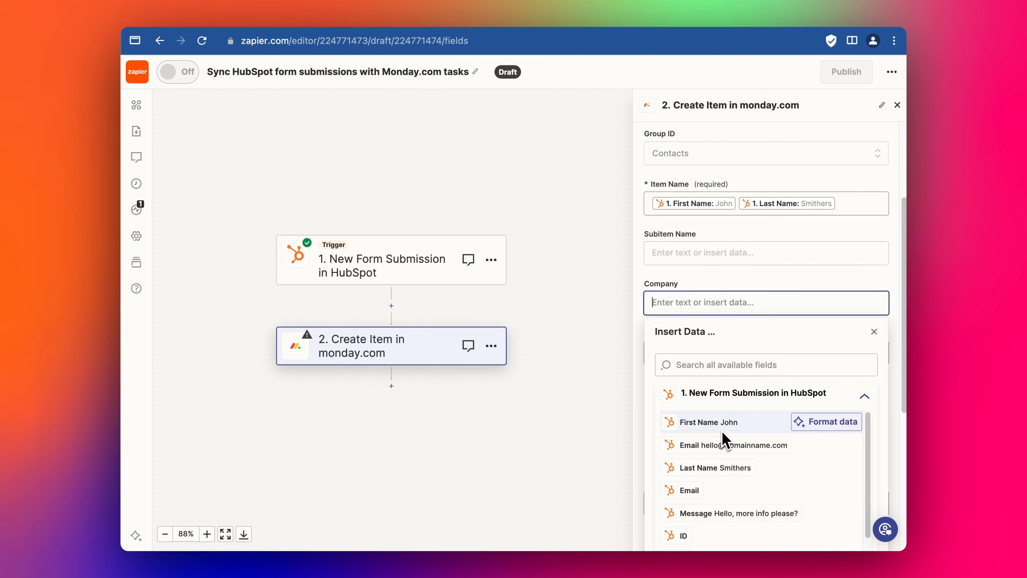
pyautogui.click(682, 280)
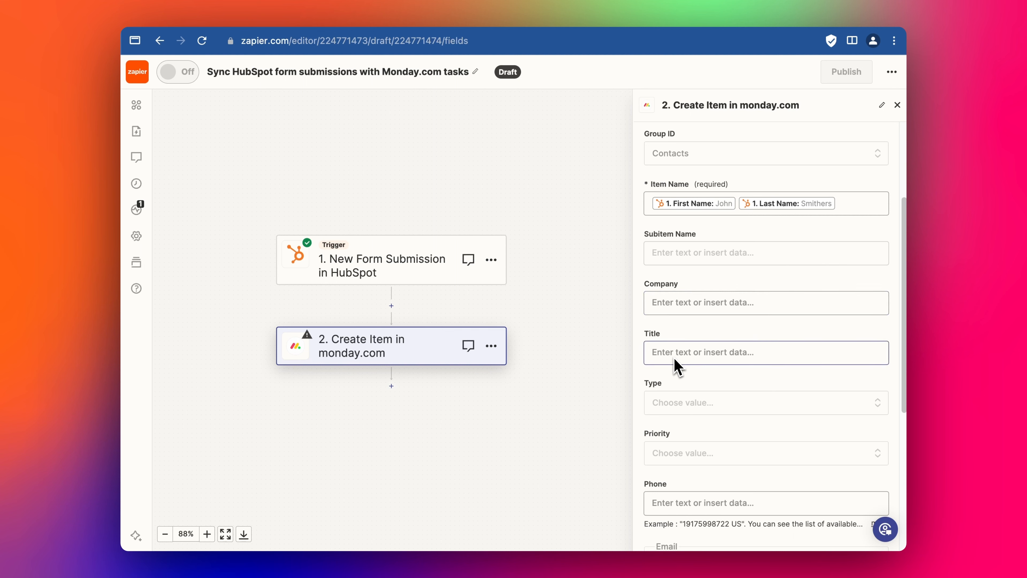
pyautogui.scroll(-5, 688, 356)
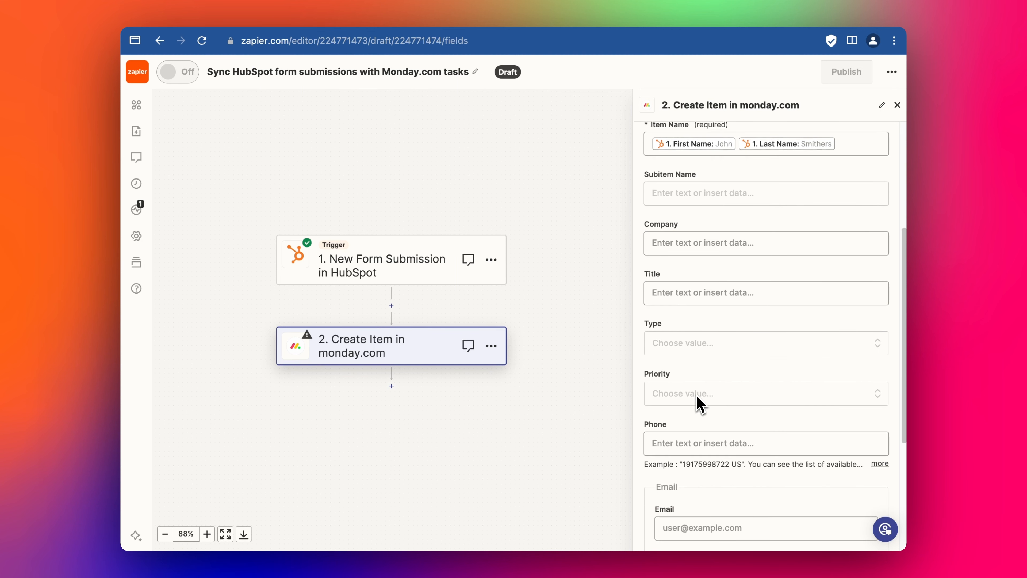
pyautogui.scroll(-3, 700, 405)
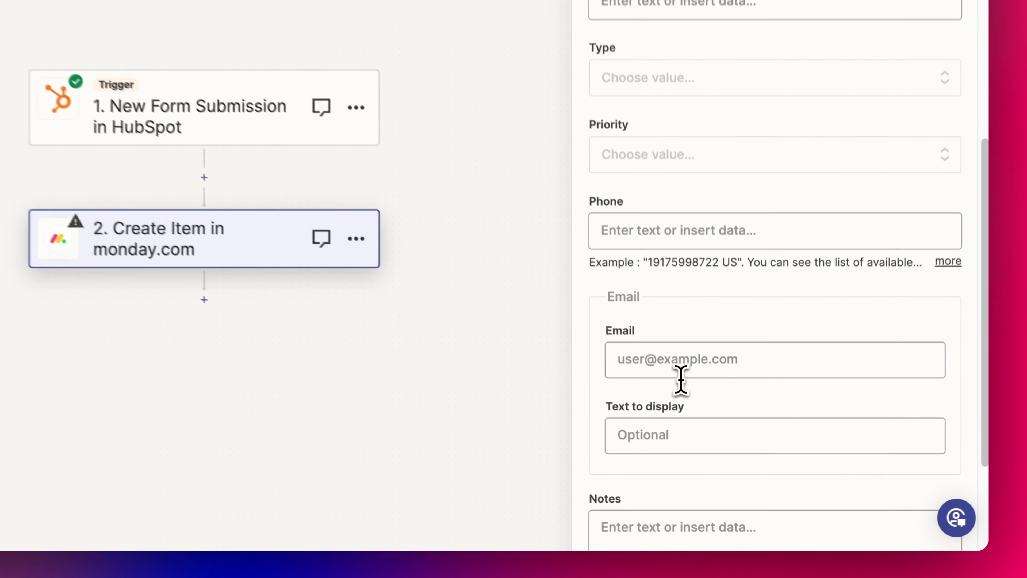
pyautogui.click(703, 429)
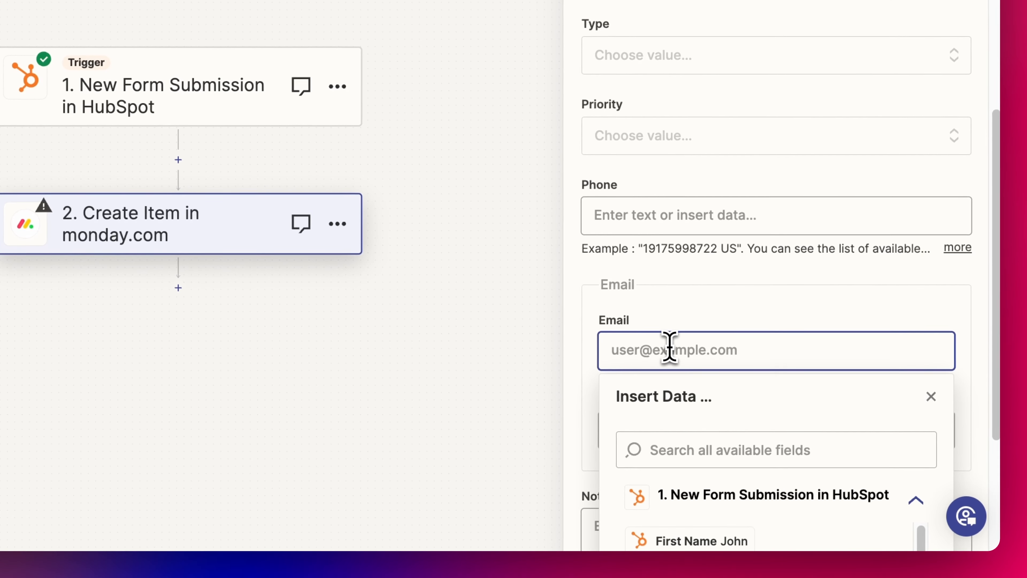
pyautogui.scroll(-1, 718, 485)
pyautogui.click(718, 511)
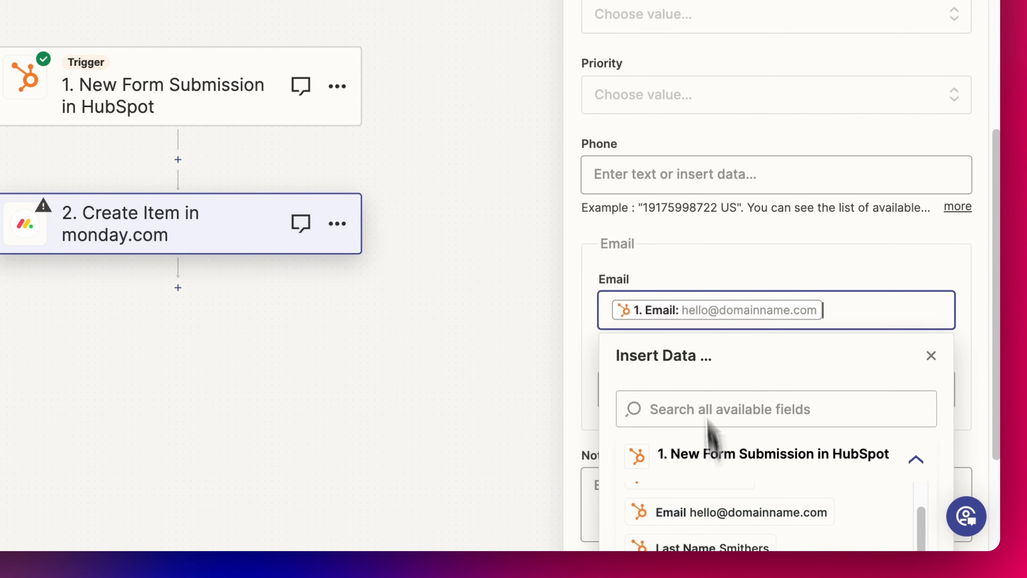
pyautogui.scroll(-2, 707, 352)
pyautogui.scroll(-3, 700, 266)
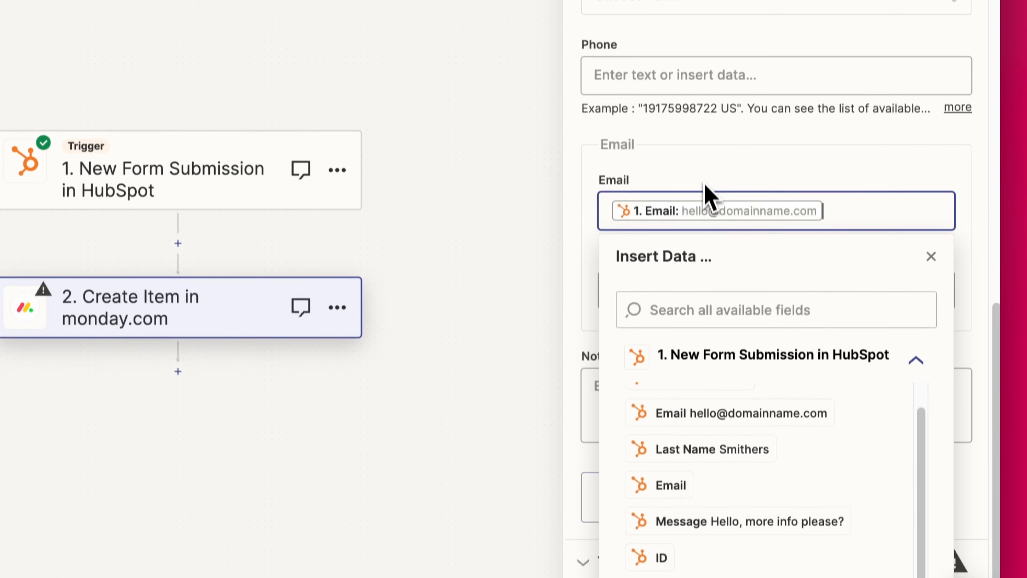
pyautogui.click(700, 173)
# Set Notes to 'Client message:' followed by the form's Message.
pyautogui.click(684, 461)
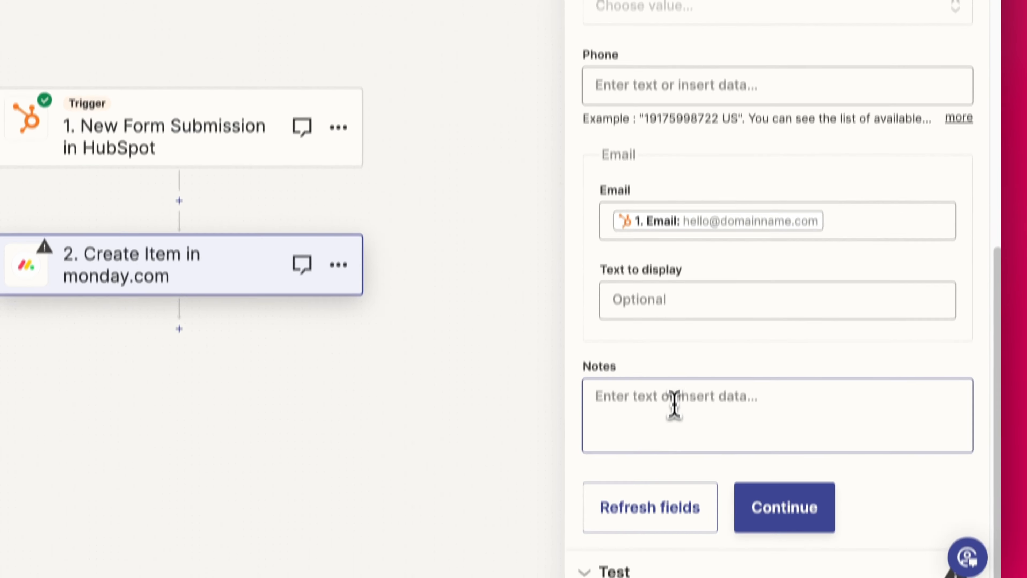
pyautogui.write('Cl')
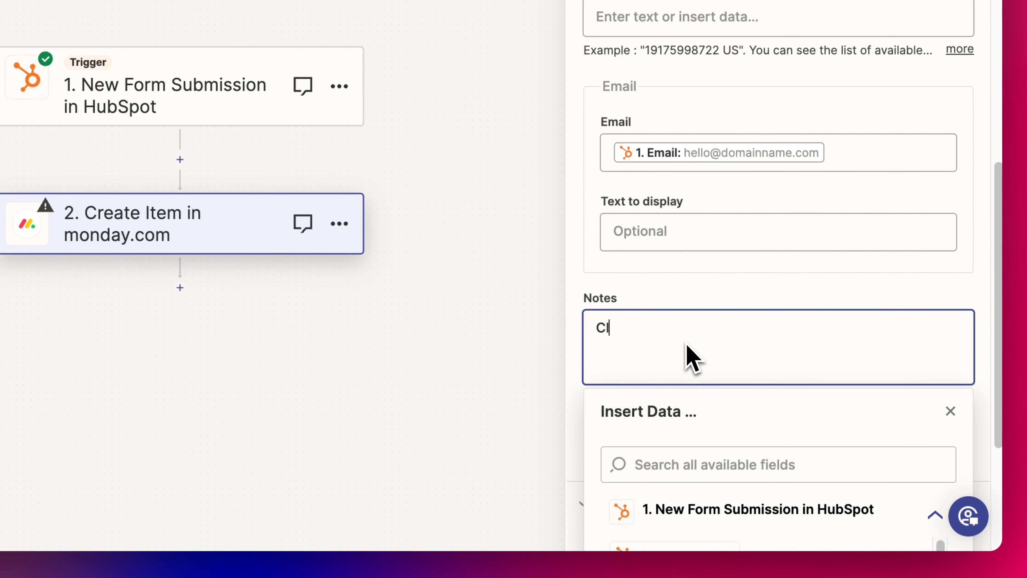
pyautogui.write('ient message:')
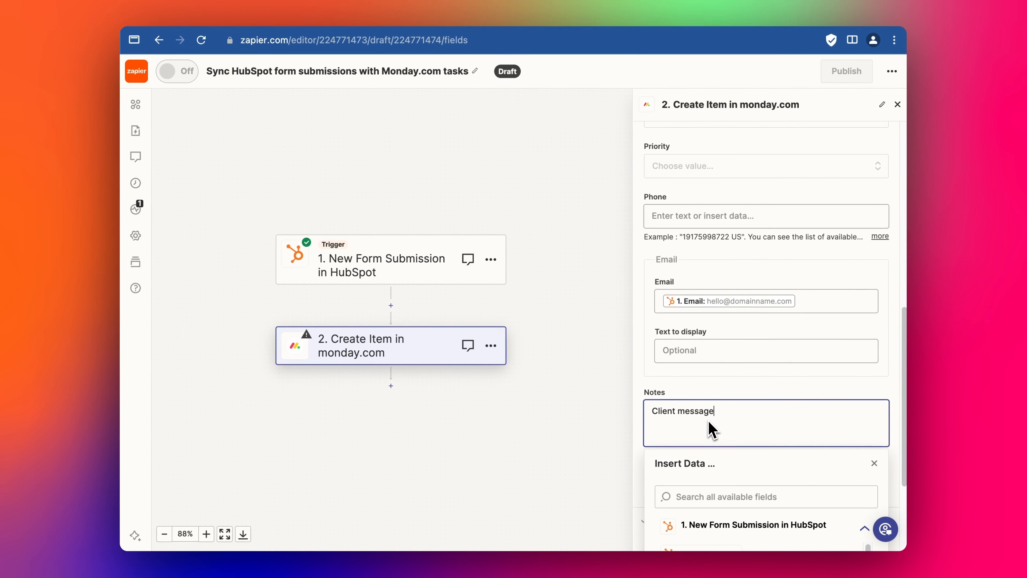
pyautogui.scroll(-5, 728, 453)
pyautogui.click(744, 492)
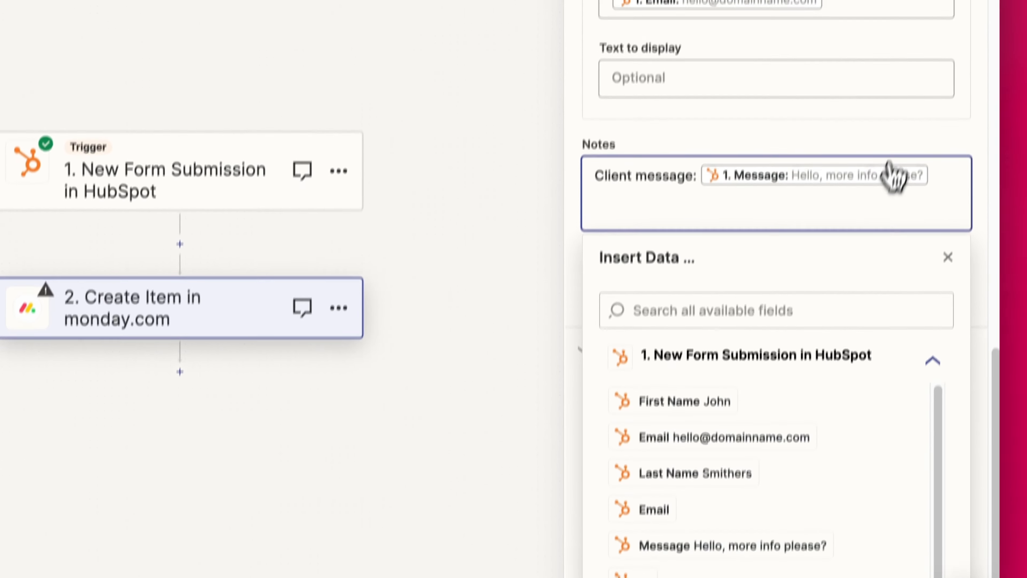
pyautogui.click(880, 70)
# Run the Send Item to monday.com test, creating a sample contact item on the Contacts board.
pyautogui.click(770, 573)
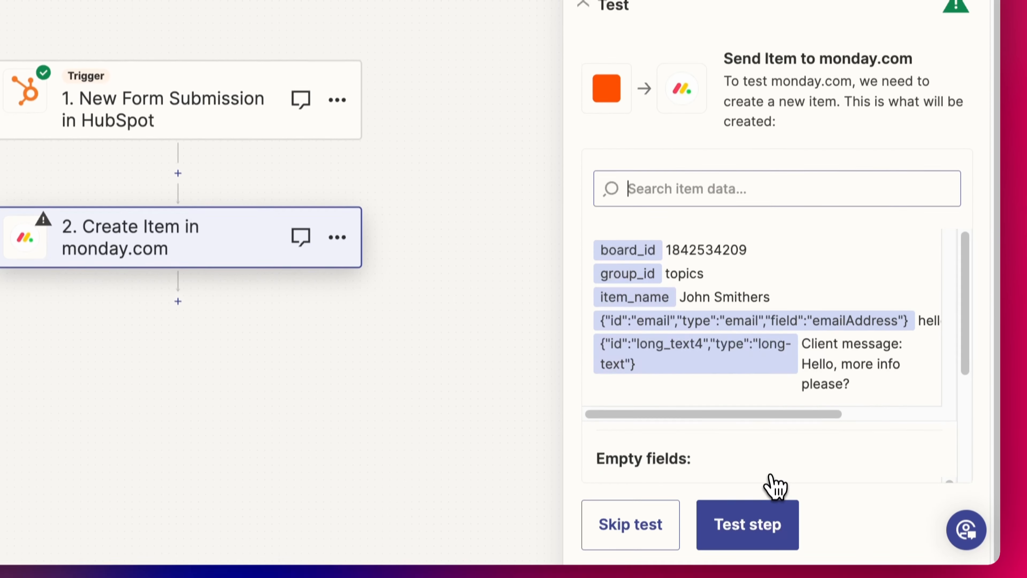
pyautogui.scroll(-2, 759, 360)
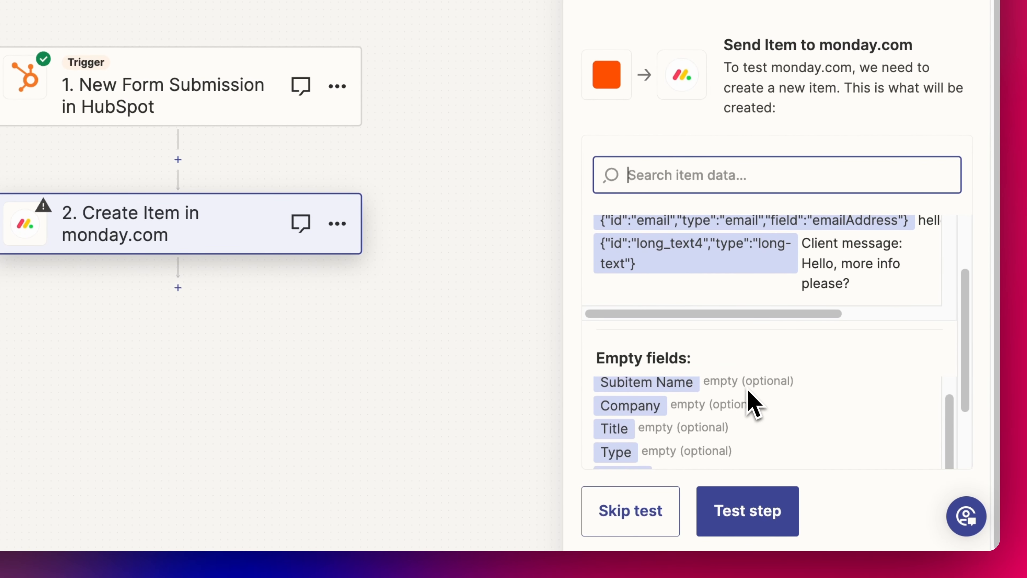
pyautogui.click(757, 528)
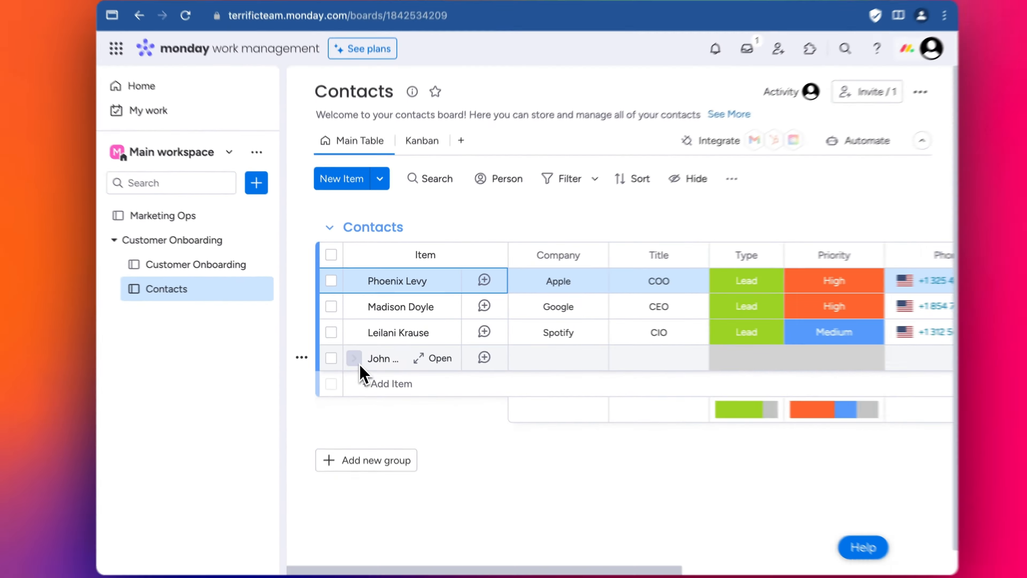
pyautogui.click(382, 359)
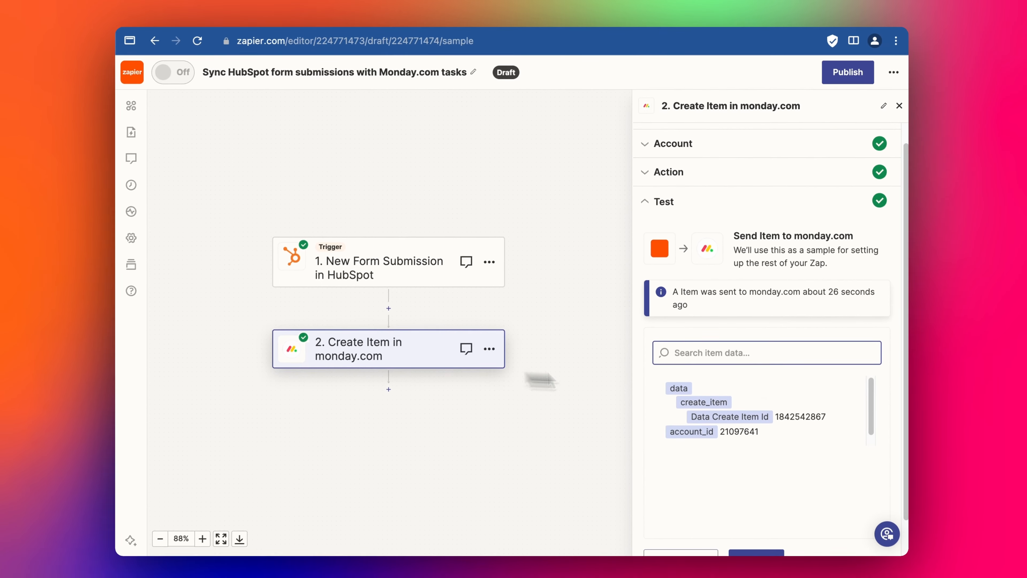
# Set the monday.com action's item Type to Lead and Priority to Low.
pyautogui.click(737, 175)
pyautogui.scroll(-6, 791, 347)
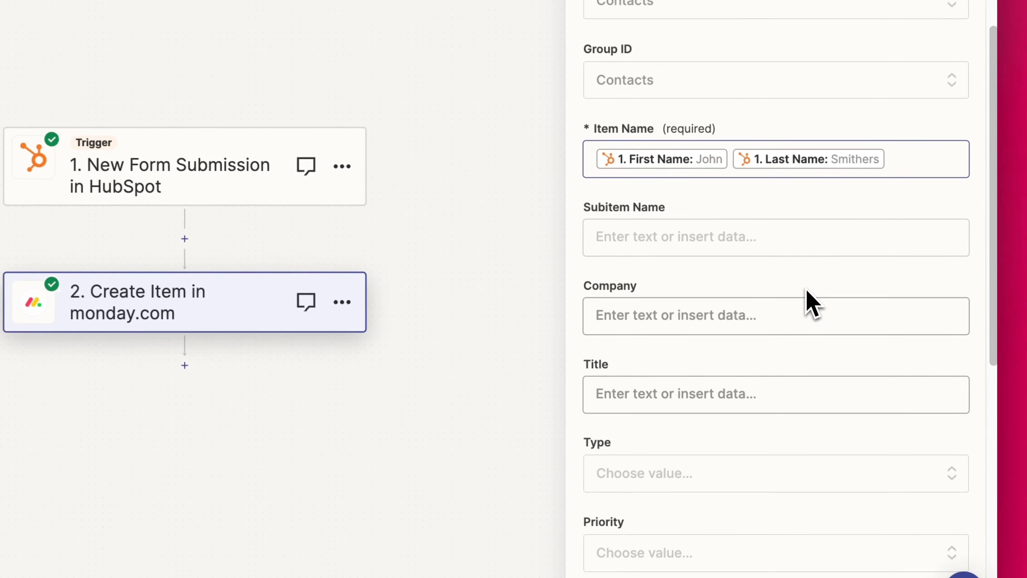
pyautogui.click(699, 188)
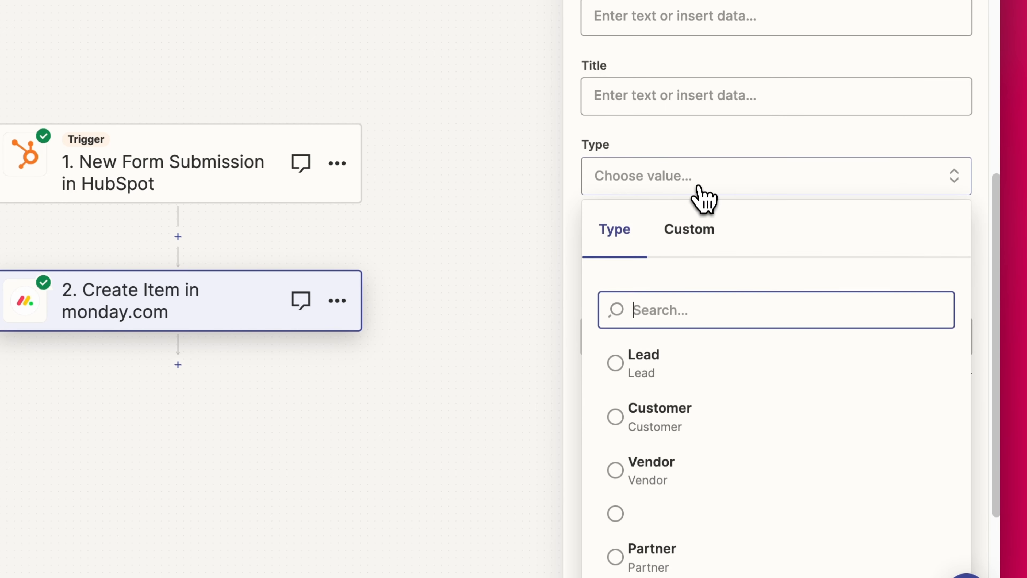
pyautogui.click(682, 357)
pyautogui.click(658, 264)
pyautogui.click(679, 497)
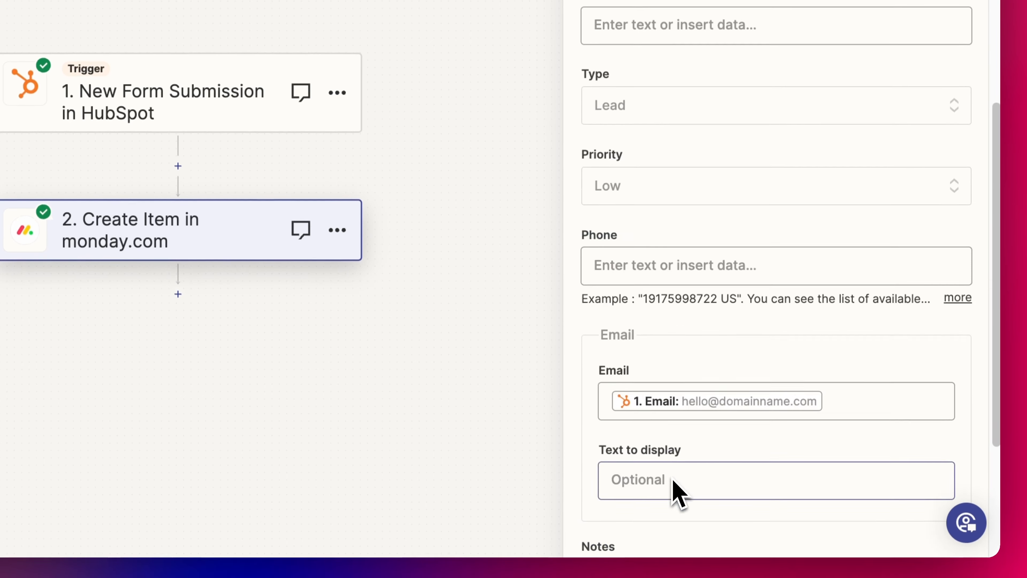
# Save the action setup and retest it to send a second test item to Contacts.
pyautogui.scroll(-5, 718, 270)
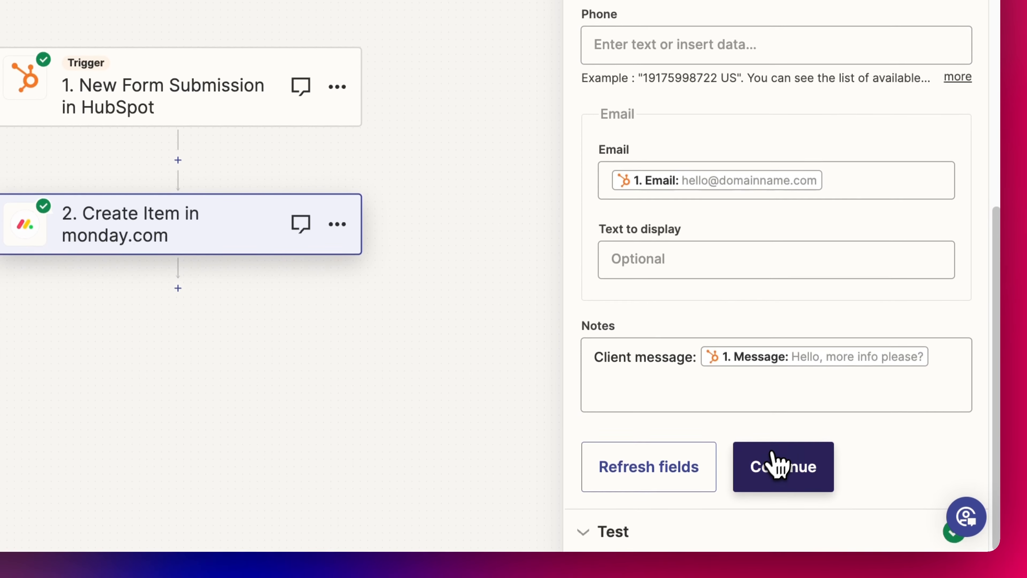
pyautogui.click(775, 465)
pyautogui.click(651, 502)
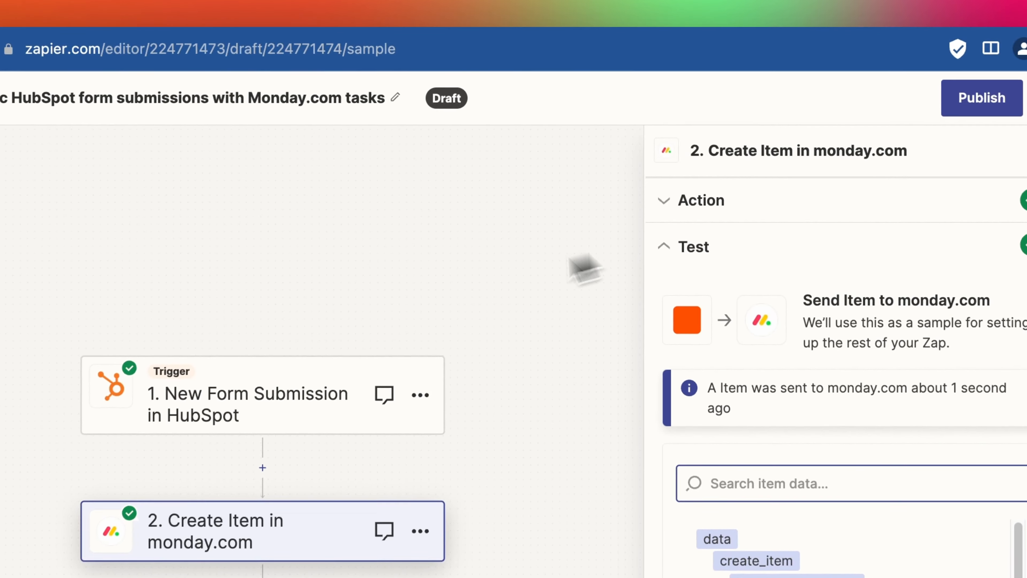
# Review the HubSpot trigger's watched form and the monday.com action's field mappings.
pyautogui.click(291, 376)
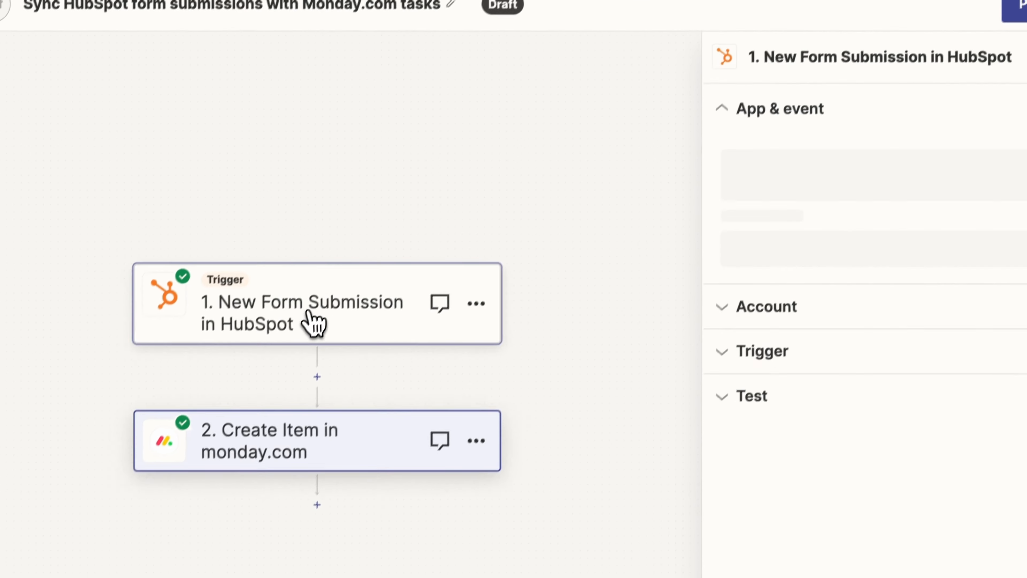
pyautogui.click(789, 434)
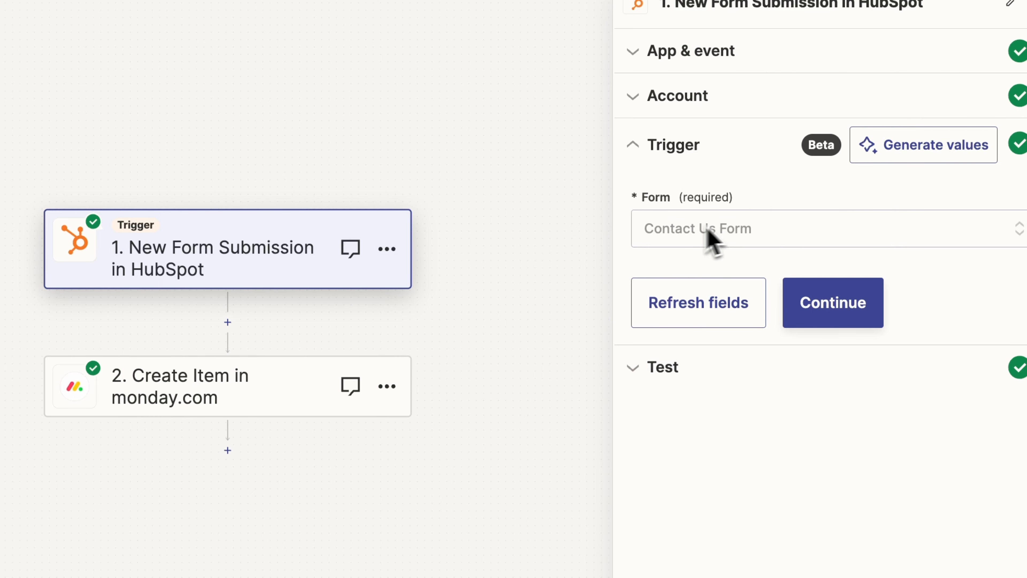
pyautogui.click(191, 406)
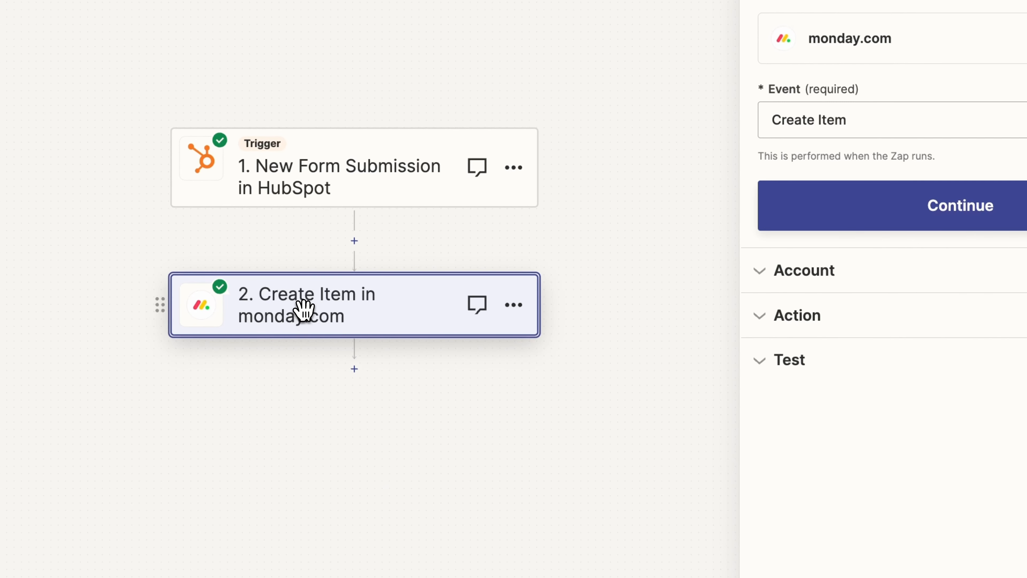
pyautogui.click(817, 322)
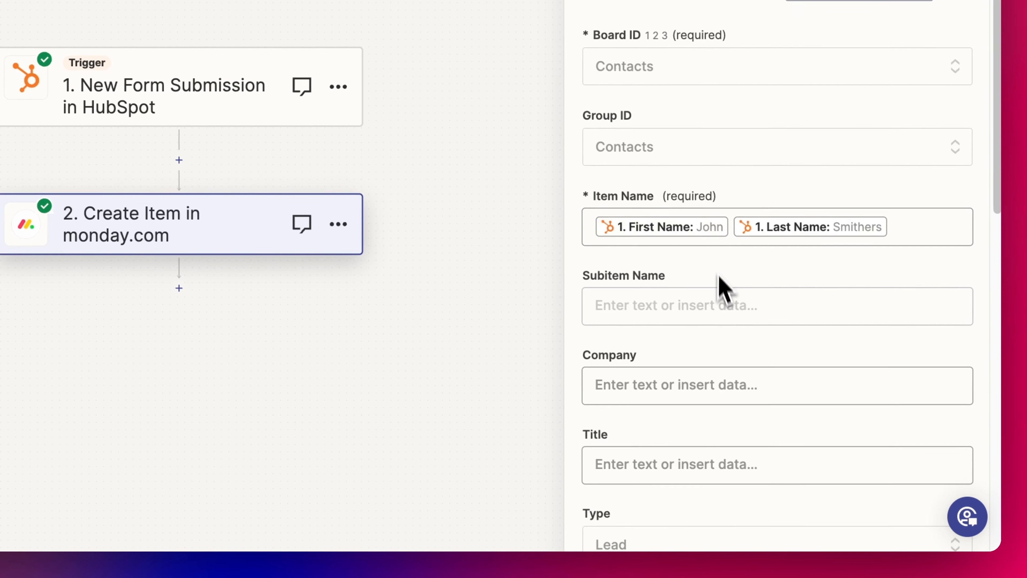
# Confirm the action setup and publish the Zap so it runs live.
pyautogui.scroll(-15, 719, 279)
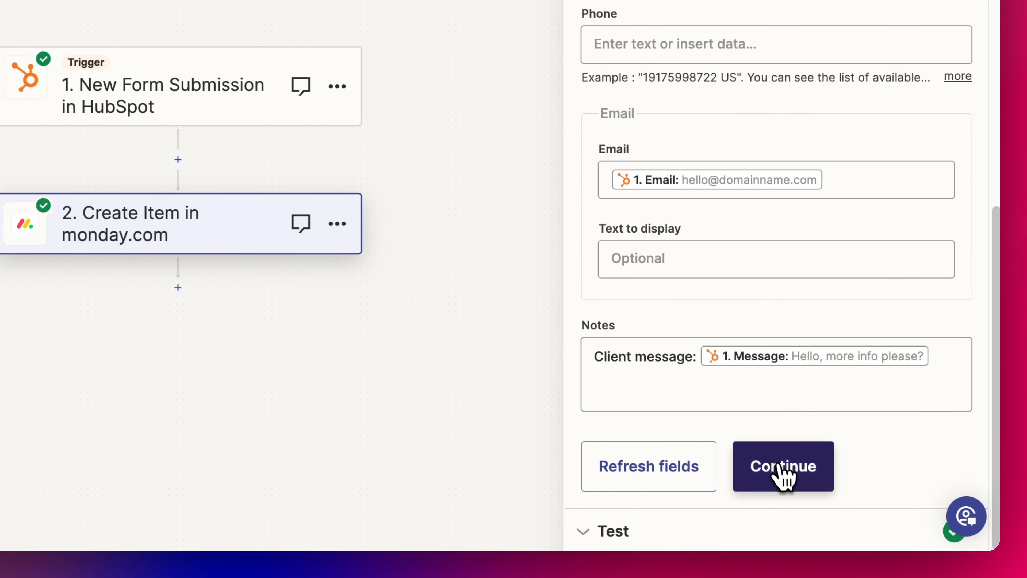
pyautogui.click(782, 469)
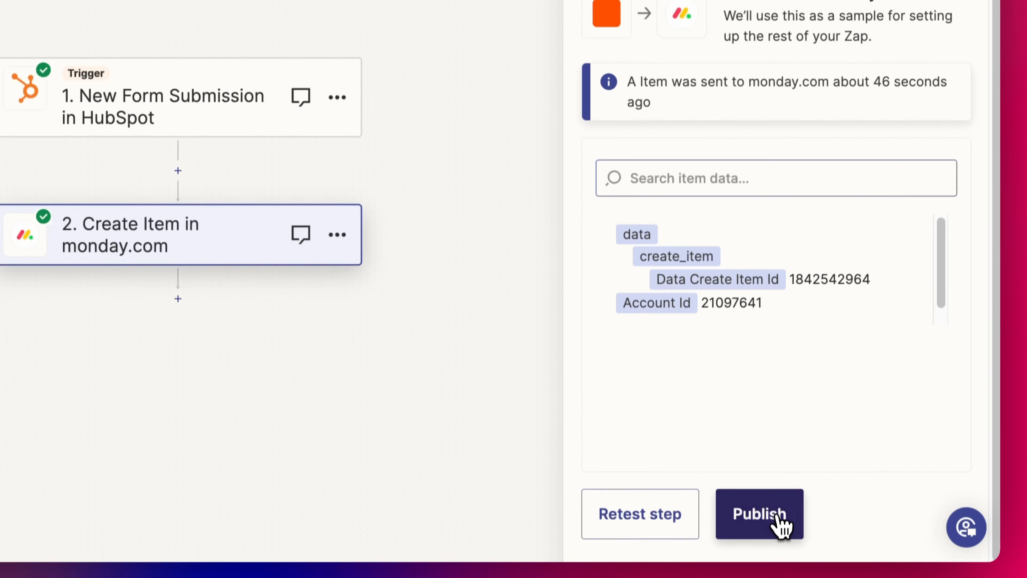
pyautogui.click(782, 526)
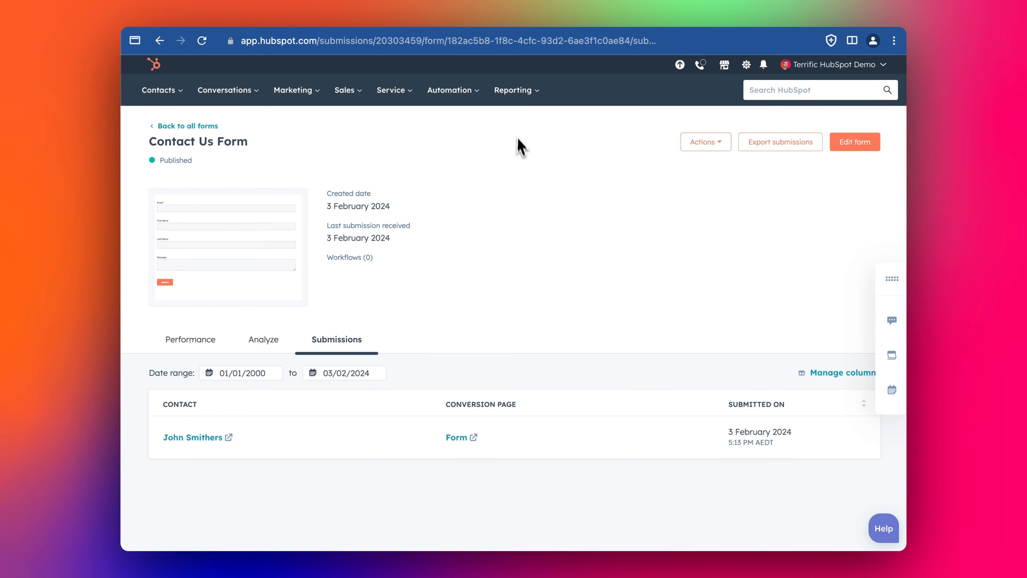
# Open the live Contact Us form and replace the email with the test contact's address.
pyautogui.click(281, 233)
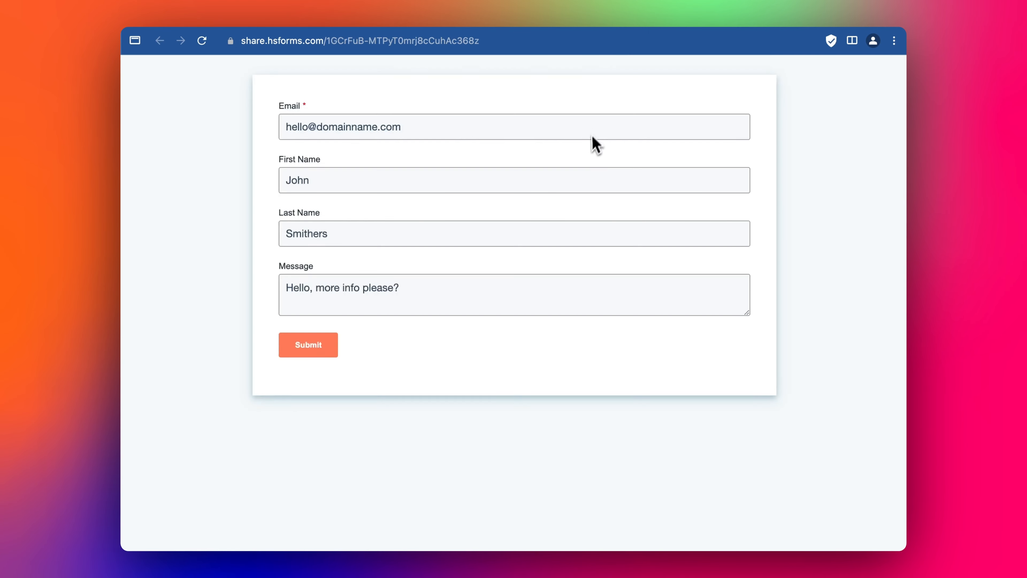
pyautogui.tripleClick(497, 129)
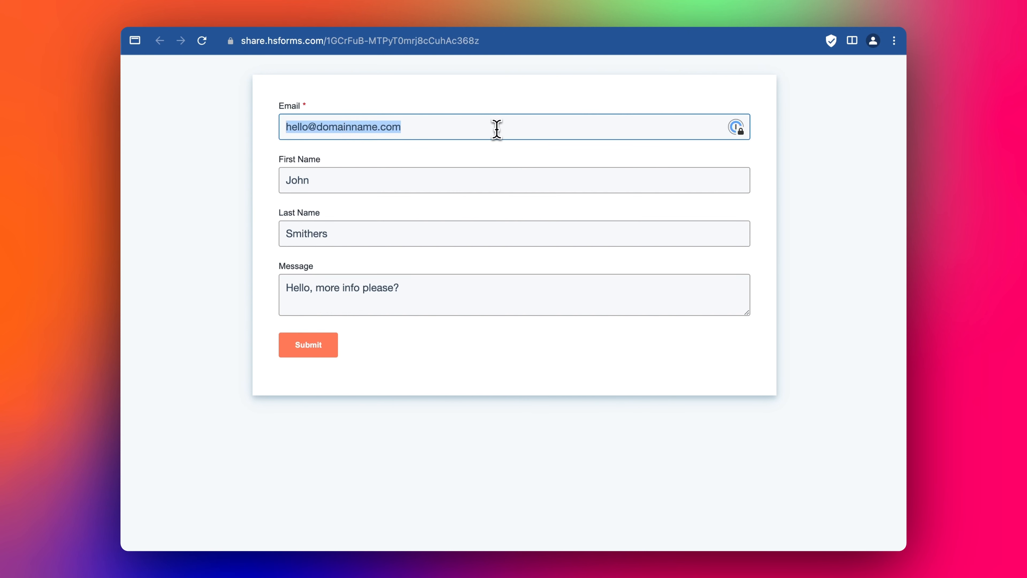
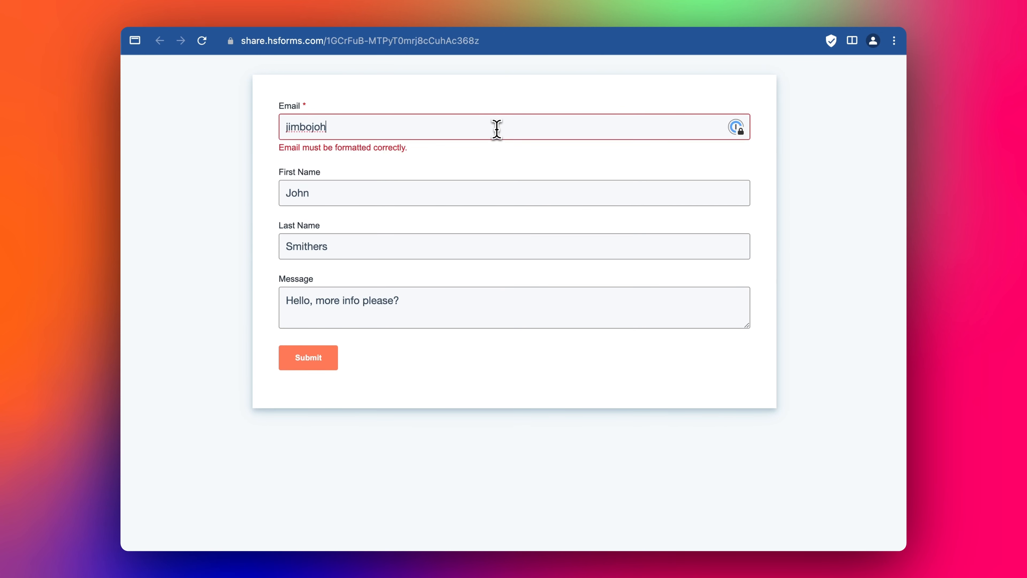
pyautogui.press('Tab')
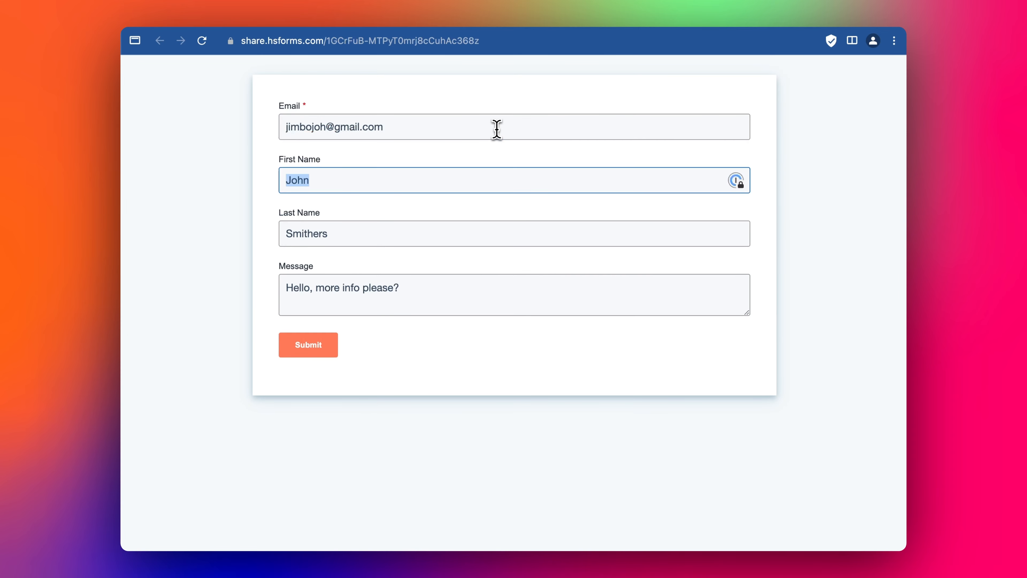
pyautogui.press('Tab')
# Correct the first name, enter the contact's last name and message 'Testing', then submit.
pyautogui.click(438, 183)
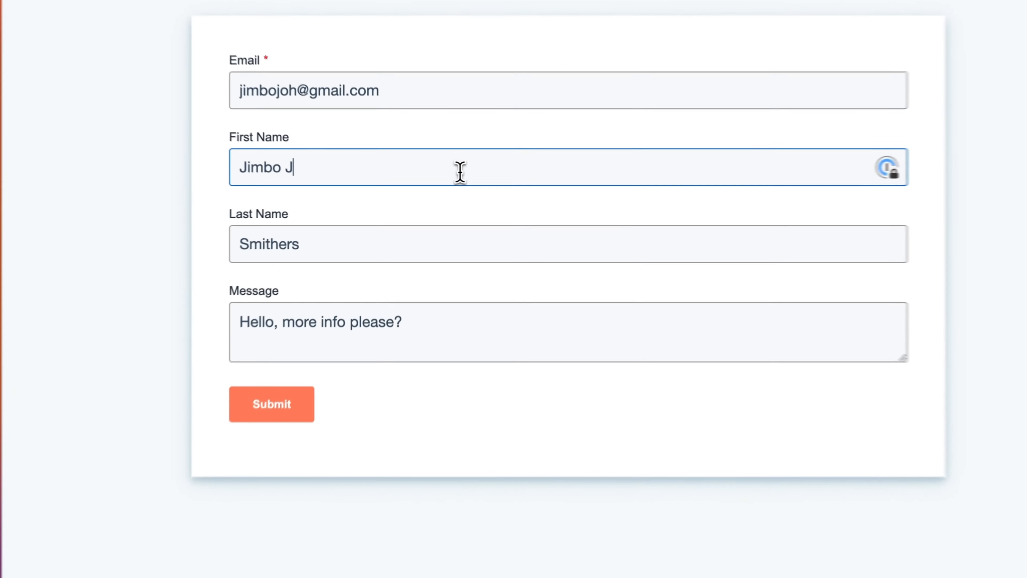
pyautogui.press('BackSpace')
pyautogui.press('BackSpace')
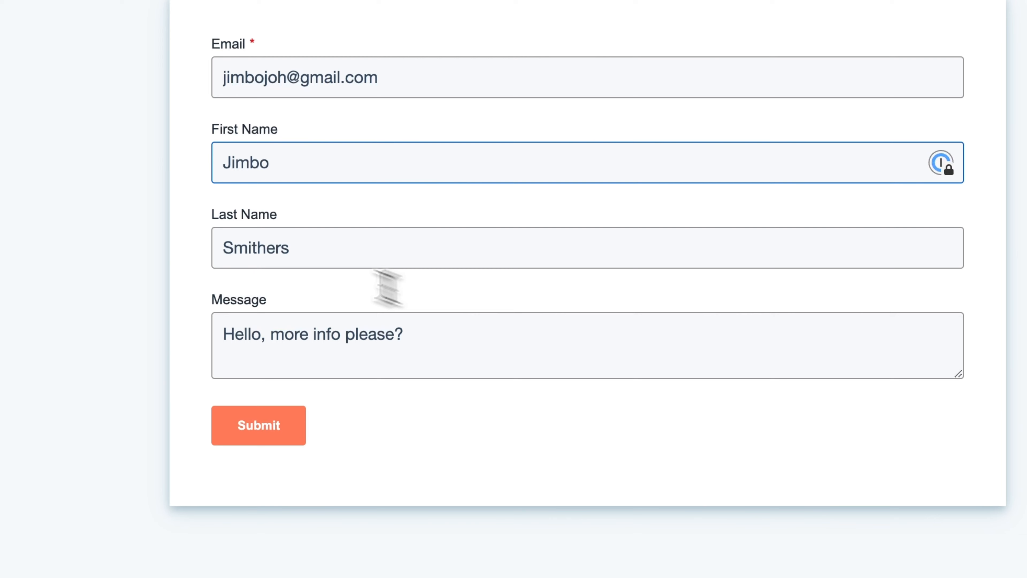
pyautogui.doubleClick(333, 264)
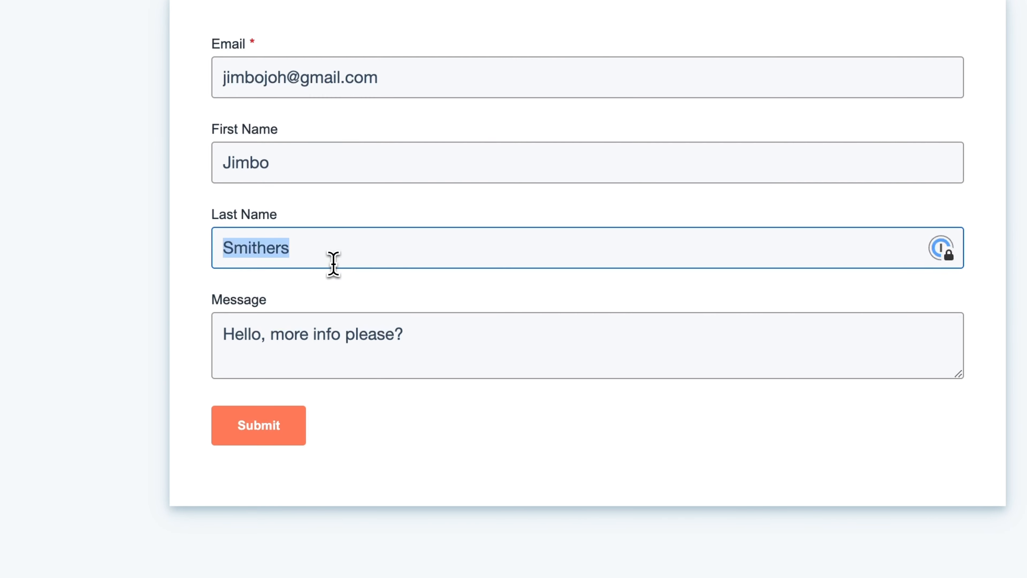
pyautogui.write('Johnson')
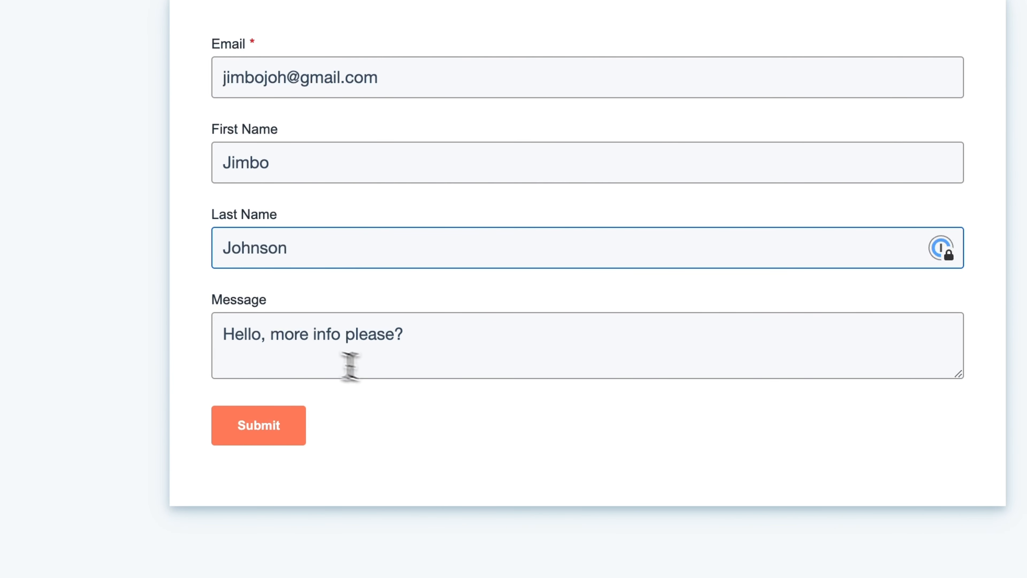
pyautogui.tripleClick(312, 359)
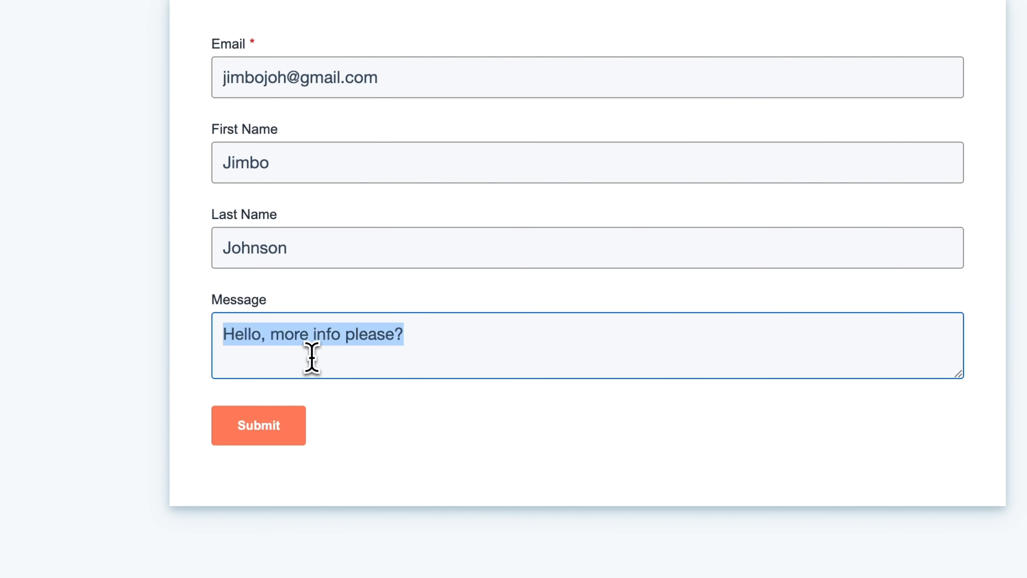
pyautogui.write('Testing')
pyautogui.click(258, 424)
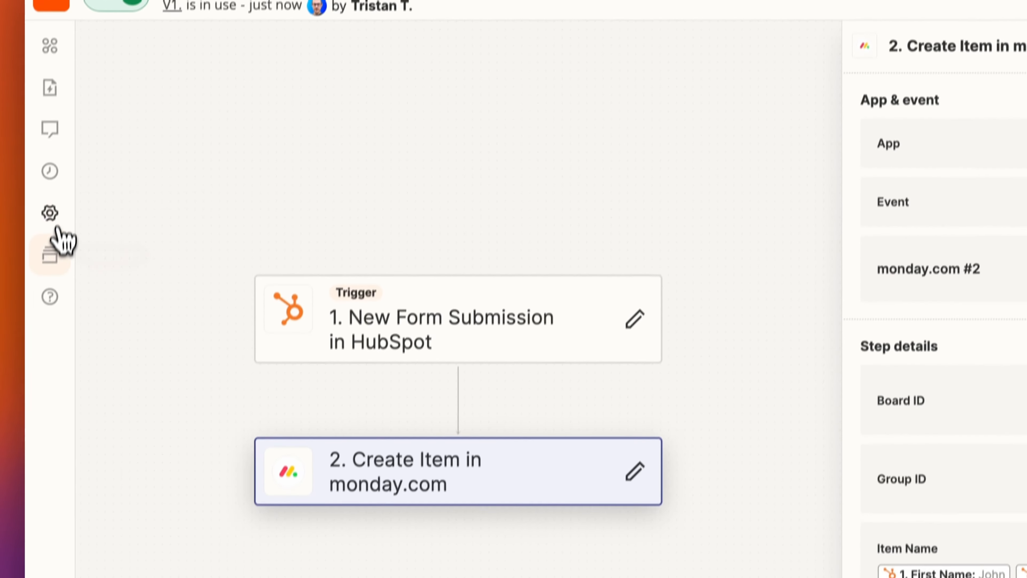
# Refresh the Zap runs list and open the new Success run's details.
pyautogui.click(52, 150)
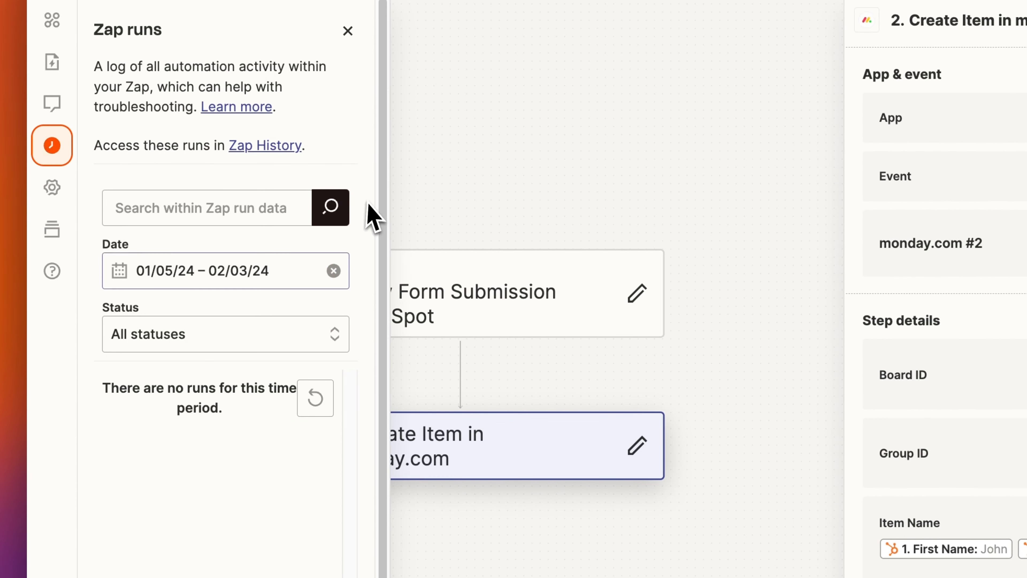
pyautogui.click(316, 407)
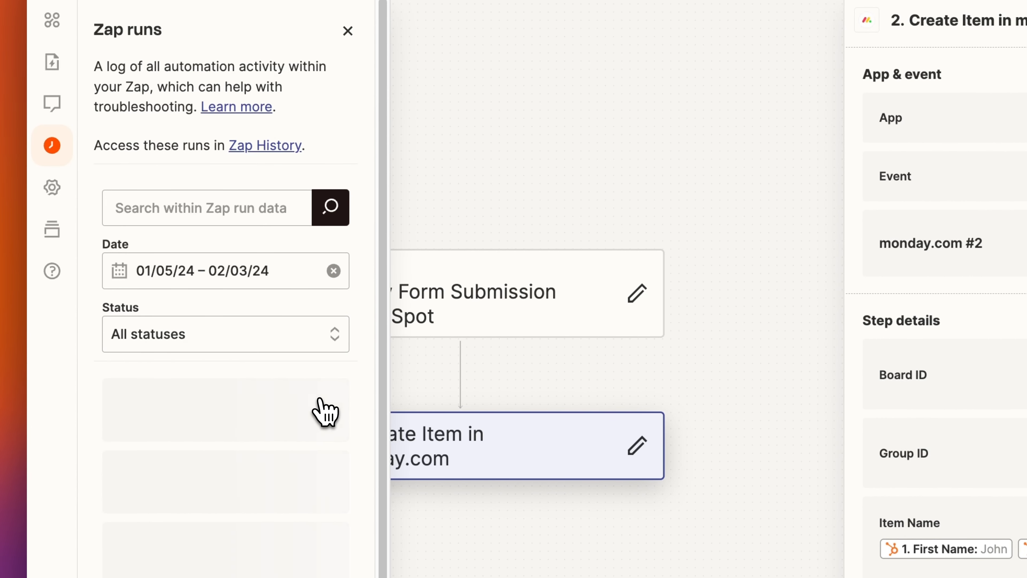
pyautogui.click(218, 473)
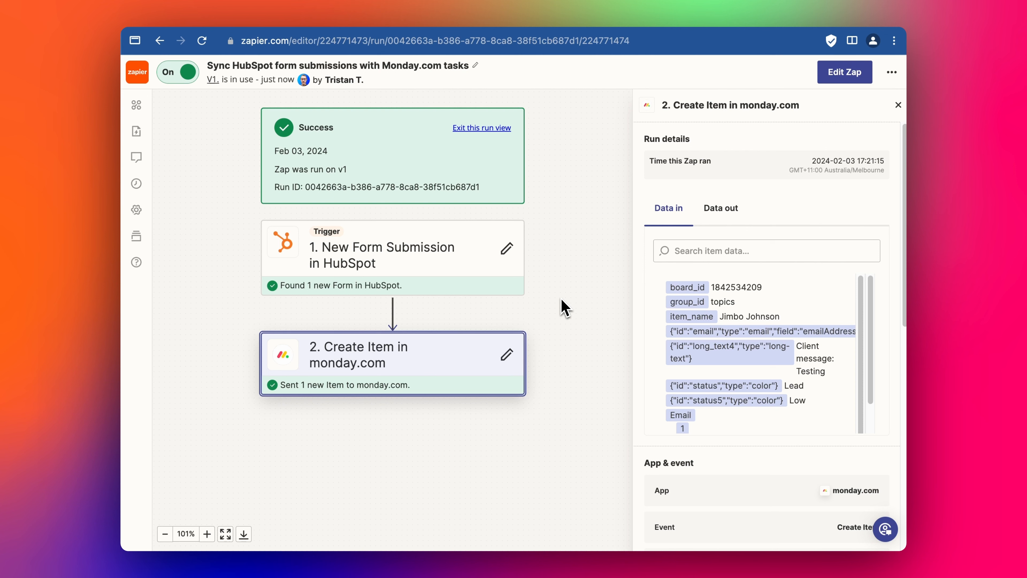